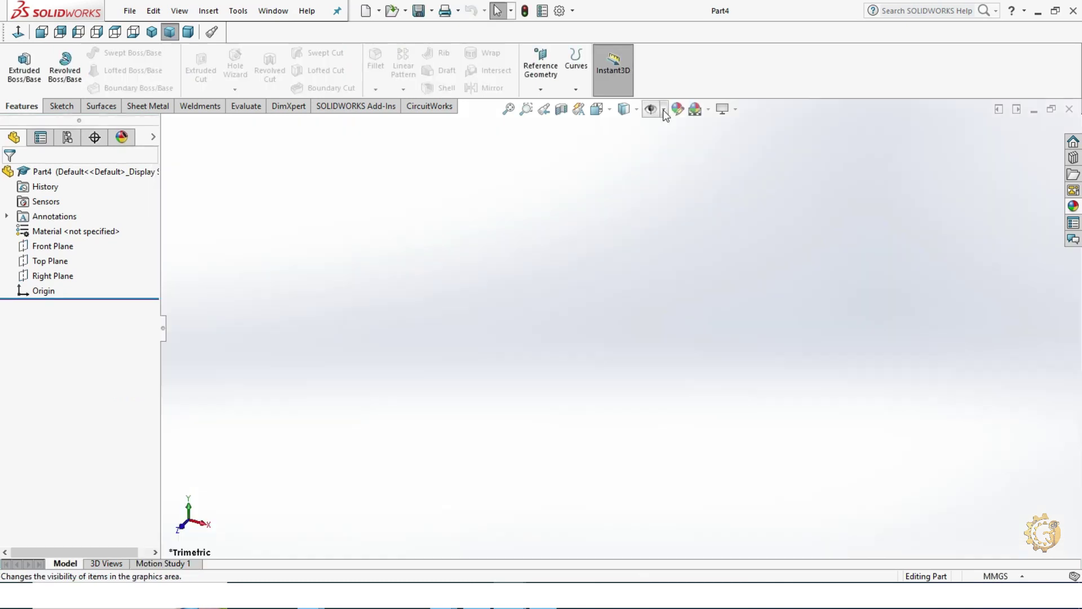
# Step: Show the default planes and start a sketch on the Top Plane, viewed normal to it
pyautogui.click(664, 111)
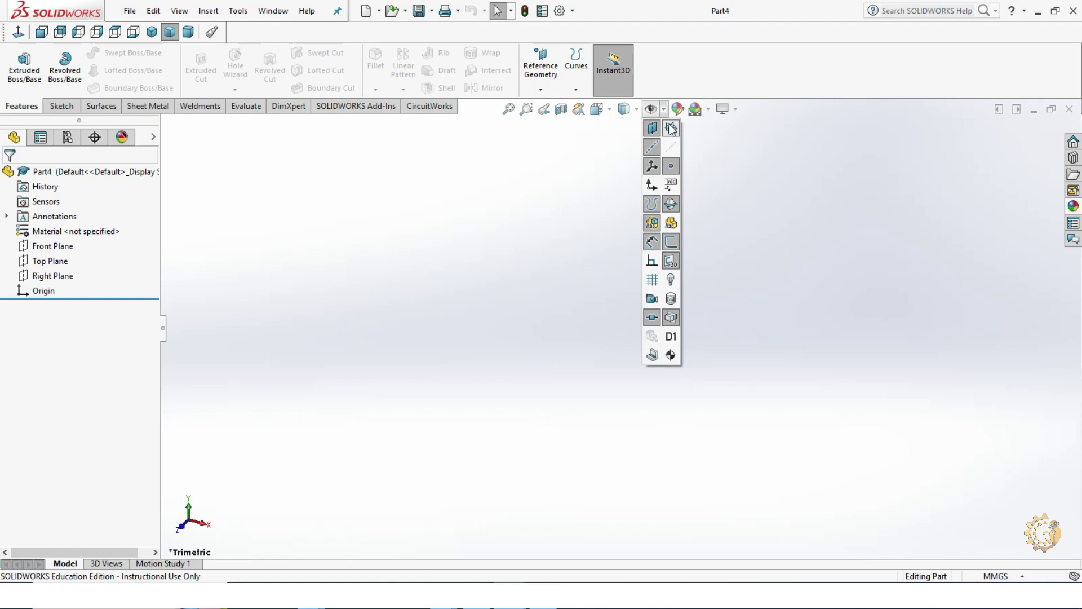
pyautogui.click(652, 219)
pyautogui.click(424, 336)
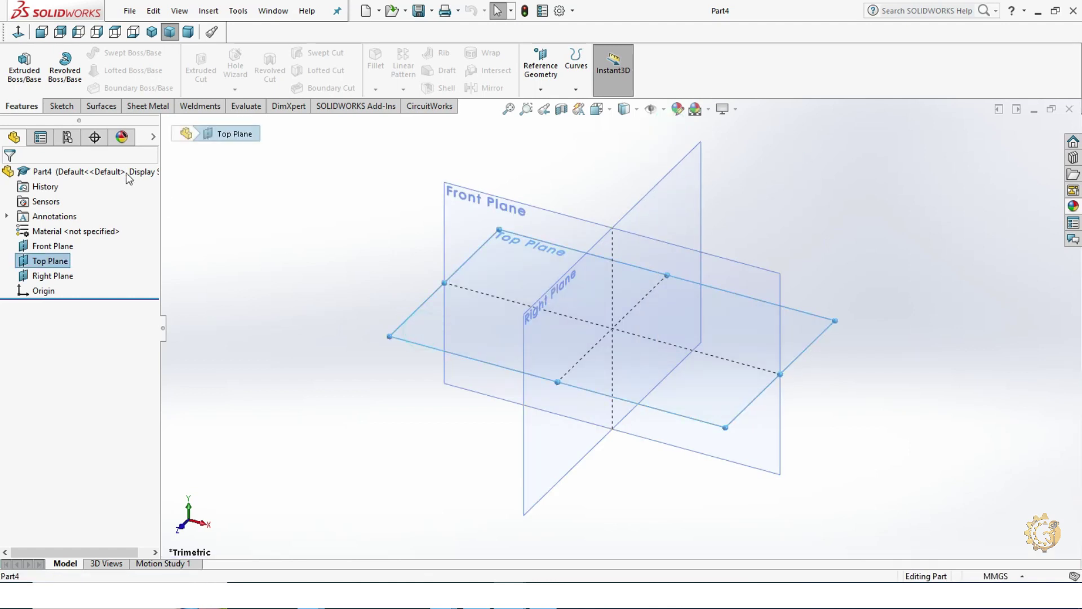
pyautogui.click(62, 107)
pyautogui.click(18, 67)
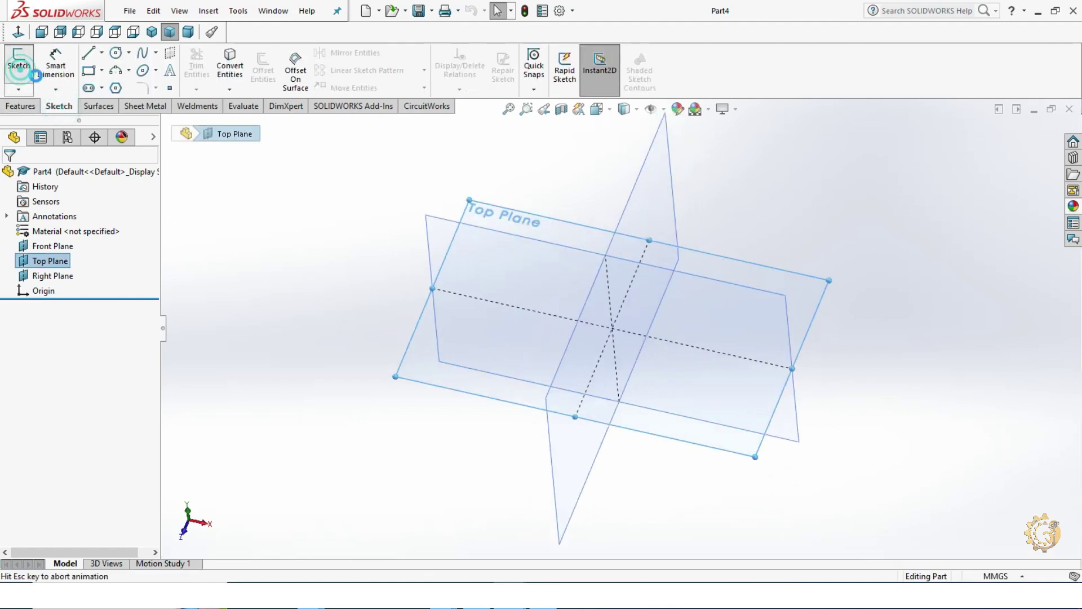
# Step: Draw a circle centred on the origin and dimension its diameter to 30 mm
pyautogui.click(115, 53)
pyautogui.click(650, 109)
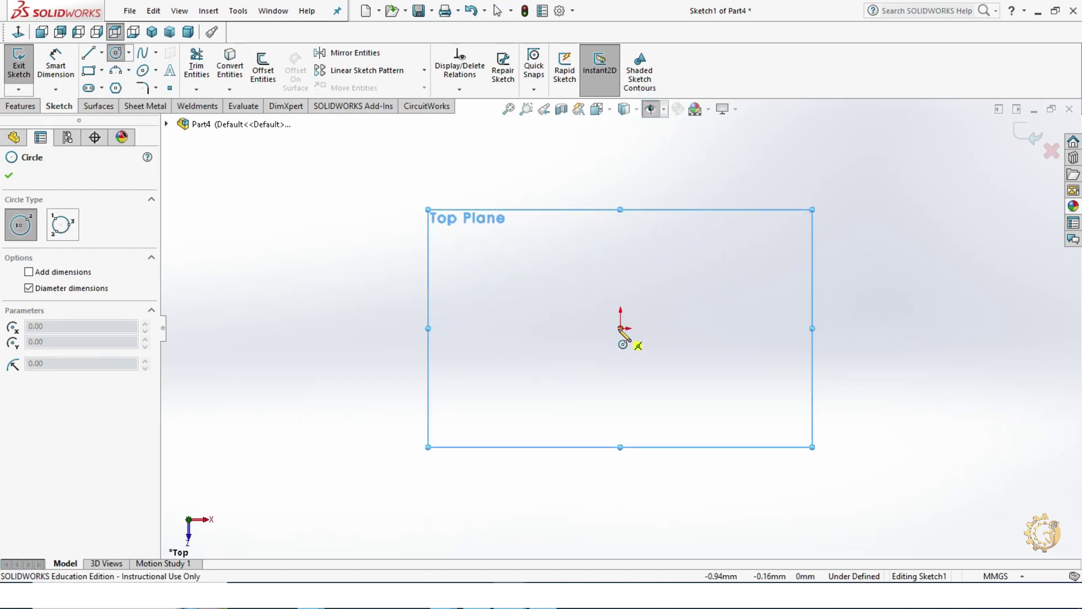
pyautogui.click(620, 329)
pyautogui.click(660, 256)
pyautogui.press('Escape')
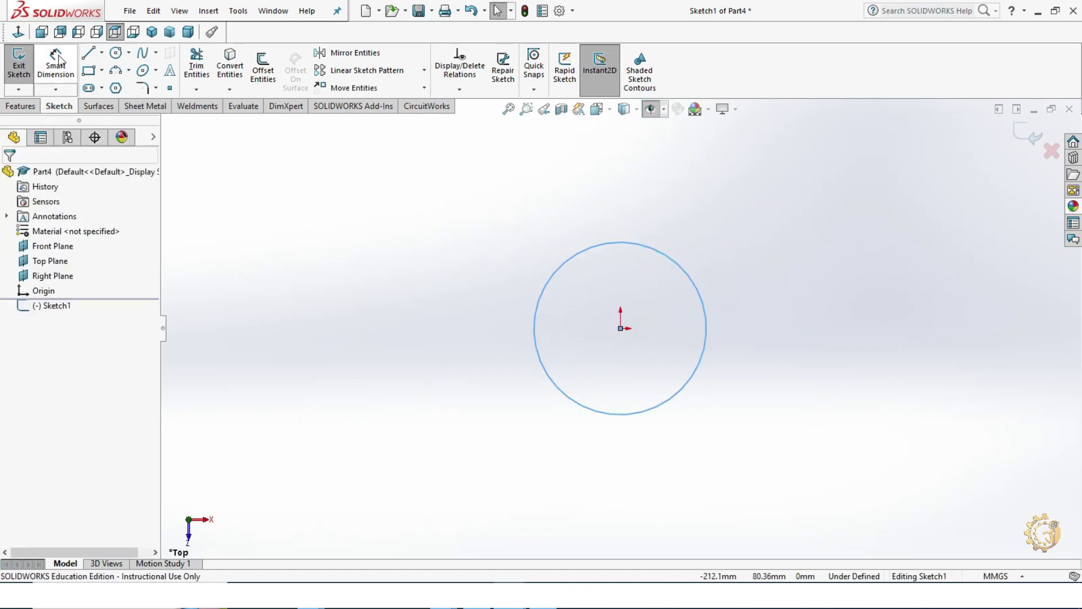
pyautogui.click(59, 58)
pyautogui.click(685, 270)
pyautogui.click(749, 243)
pyautogui.write('30')
pyautogui.press('Return')
pyautogui.press('Escape')
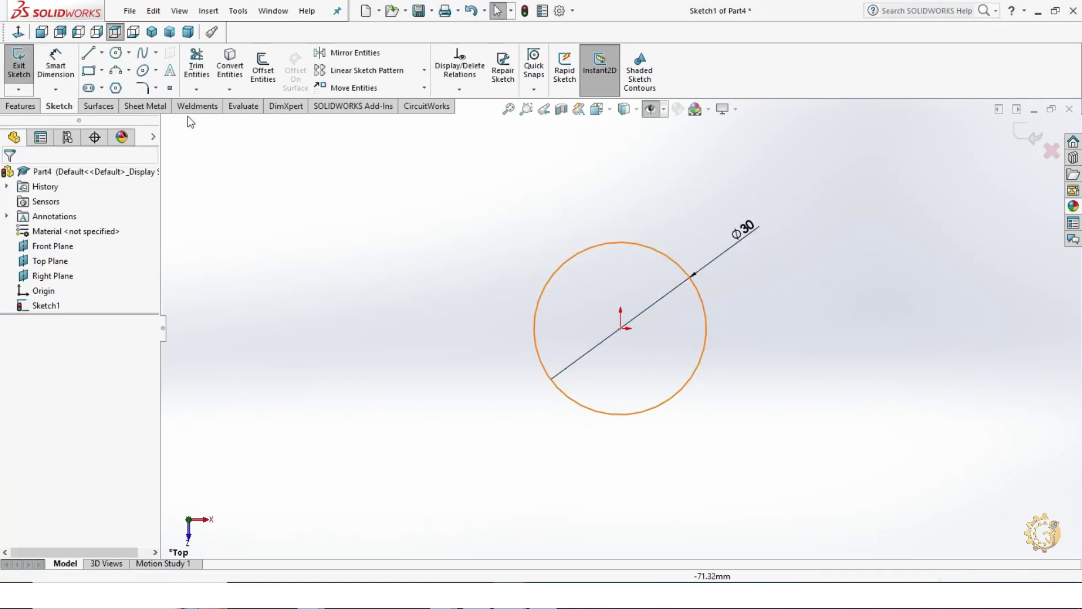
# Step: Draw a small circle at the top of the large one, vertical with the origin
pyautogui.click(120, 57)
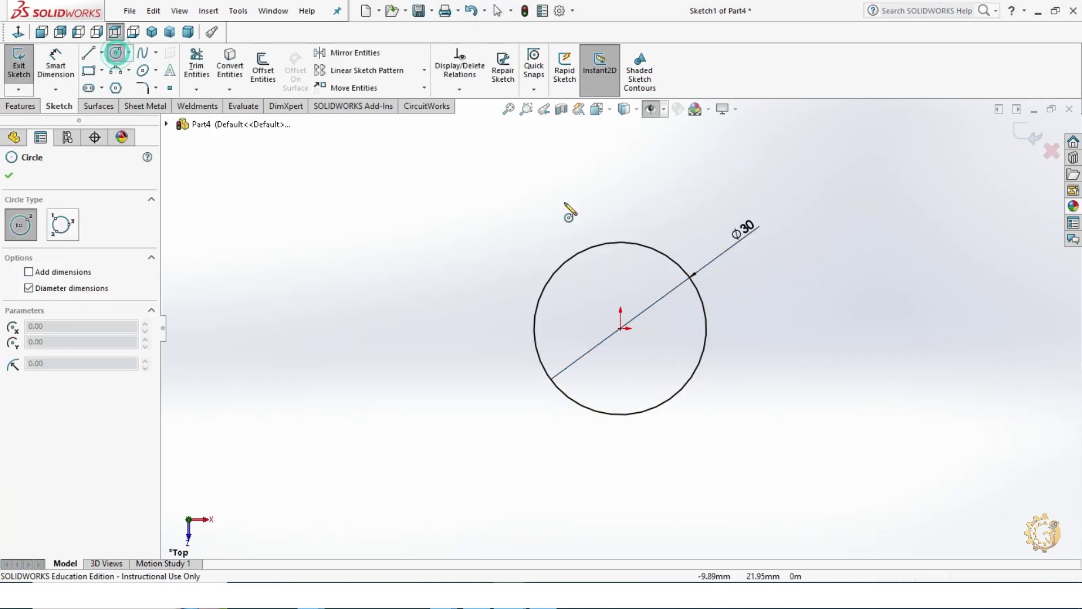
pyautogui.click(616, 235)
pyautogui.press('Escape')
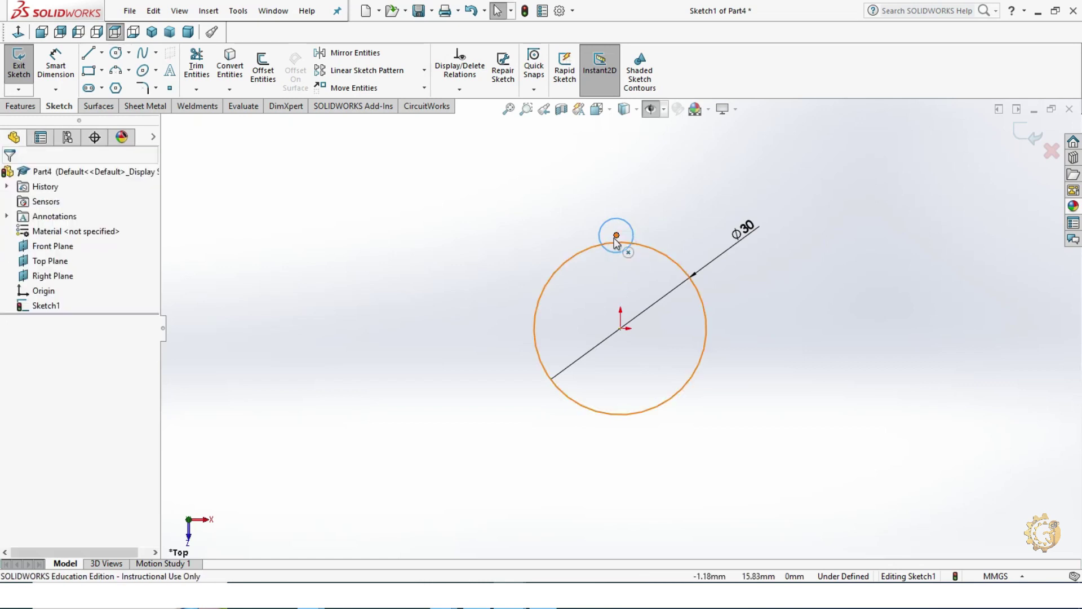
pyautogui.keyDown('ctrl'); pyautogui.click(616, 235); pyautogui.keyUp('ctrl')
pyautogui.keyDown('ctrl'); pyautogui.click(623, 334); pyautogui.keyUp('ctrl')
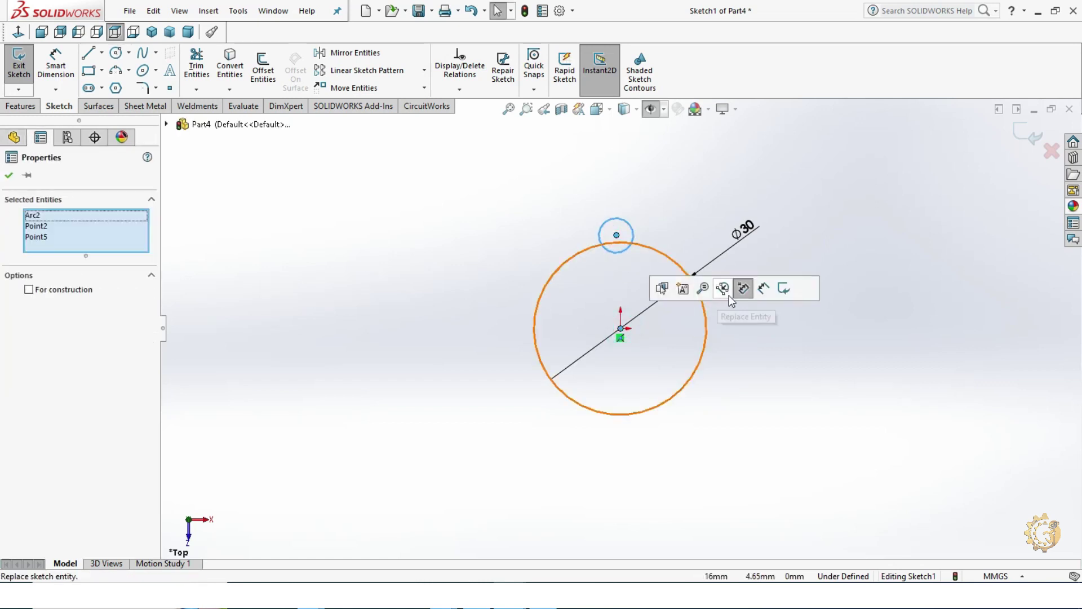
pyautogui.click(787, 374)
pyautogui.click(622, 331)
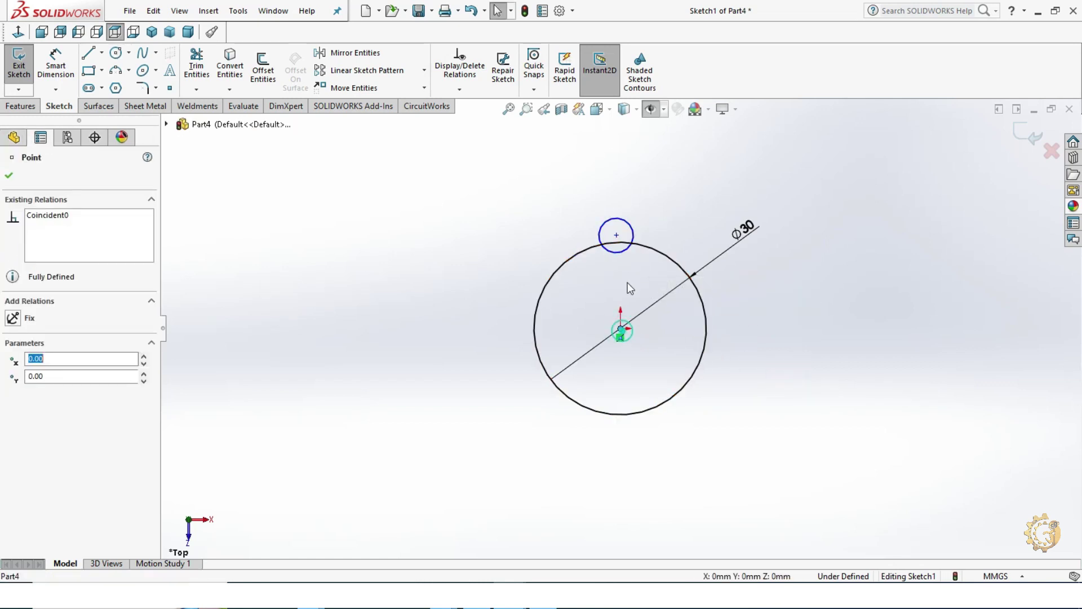
pyautogui.keyDown('ctrl'); pyautogui.click(616, 235); pyautogui.keyUp('ctrl')
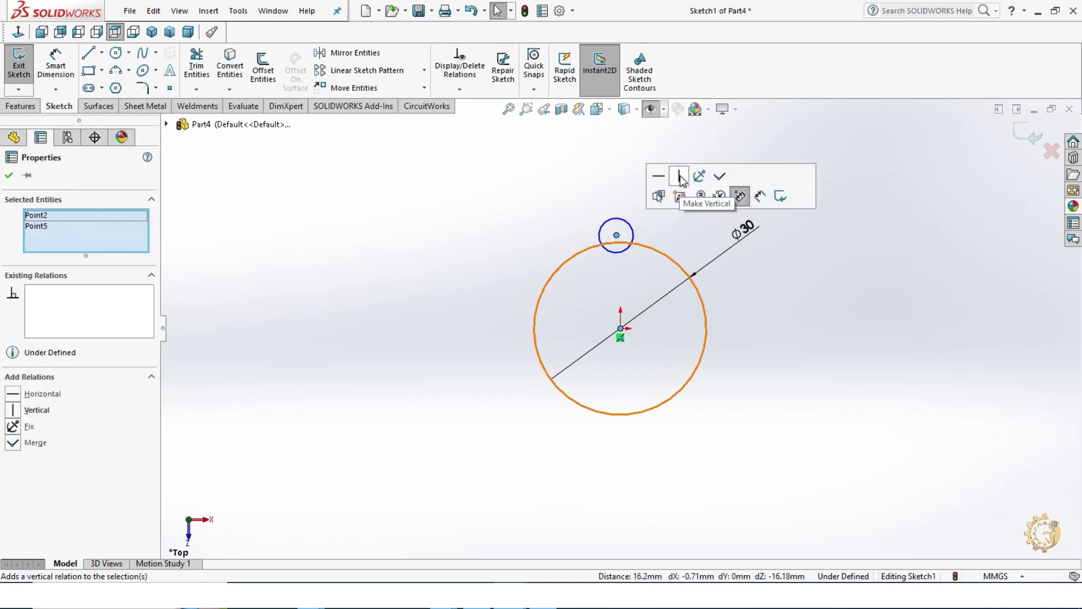
pyautogui.click(680, 179)
pyautogui.click(804, 343)
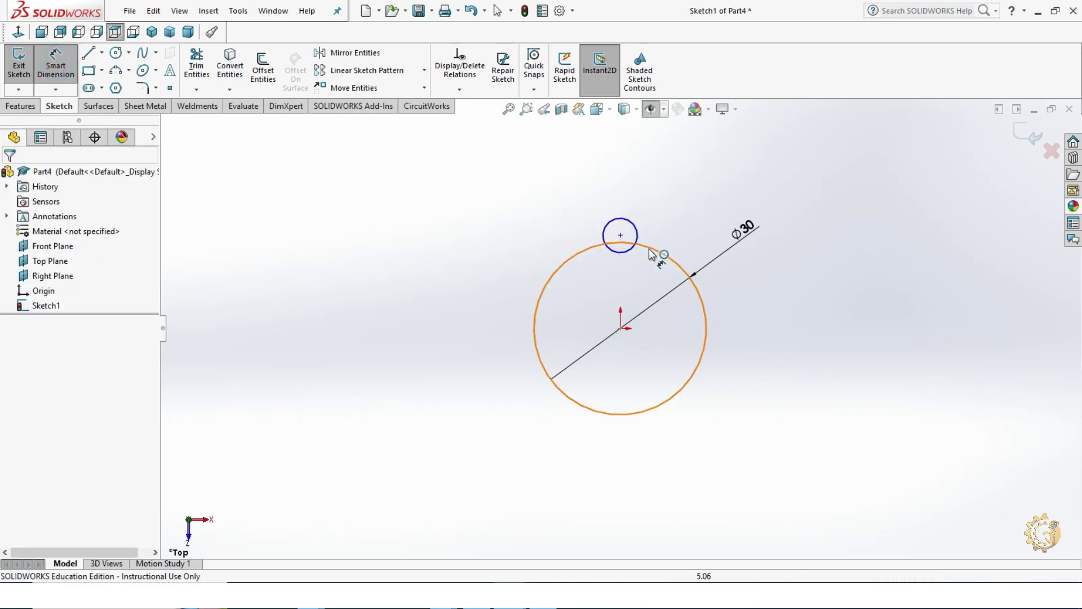
# Step: Dimension the small circle's centre 16 mm above the origin and its diameter to 5 mm
pyautogui.click(619, 236)
pyautogui.click(620, 329)
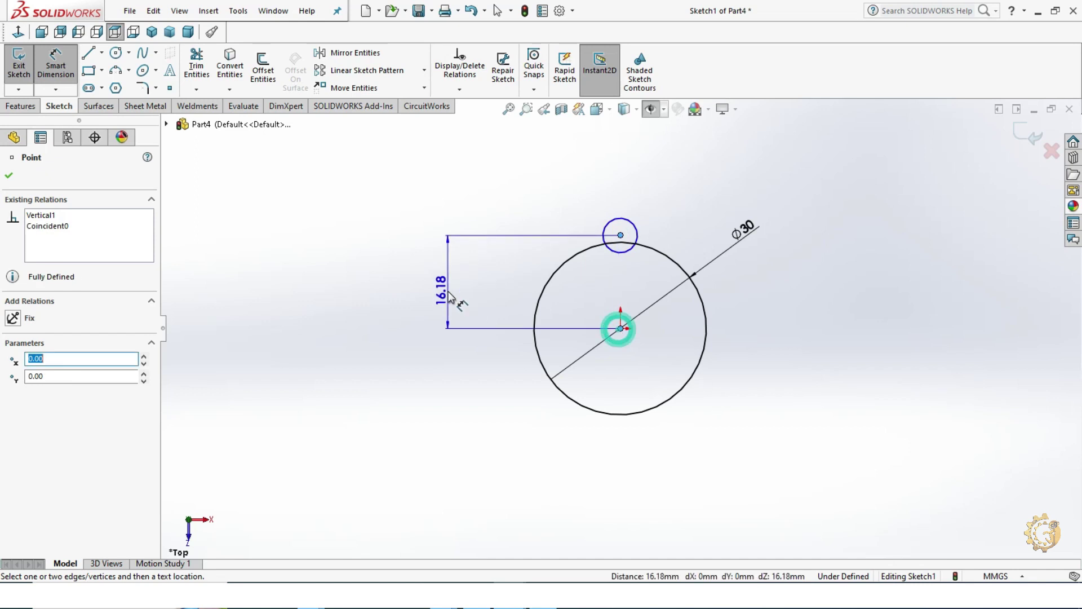
pyautogui.click(447, 294)
pyautogui.write('16')
pyautogui.press('Return')
pyautogui.click(1015, 362)
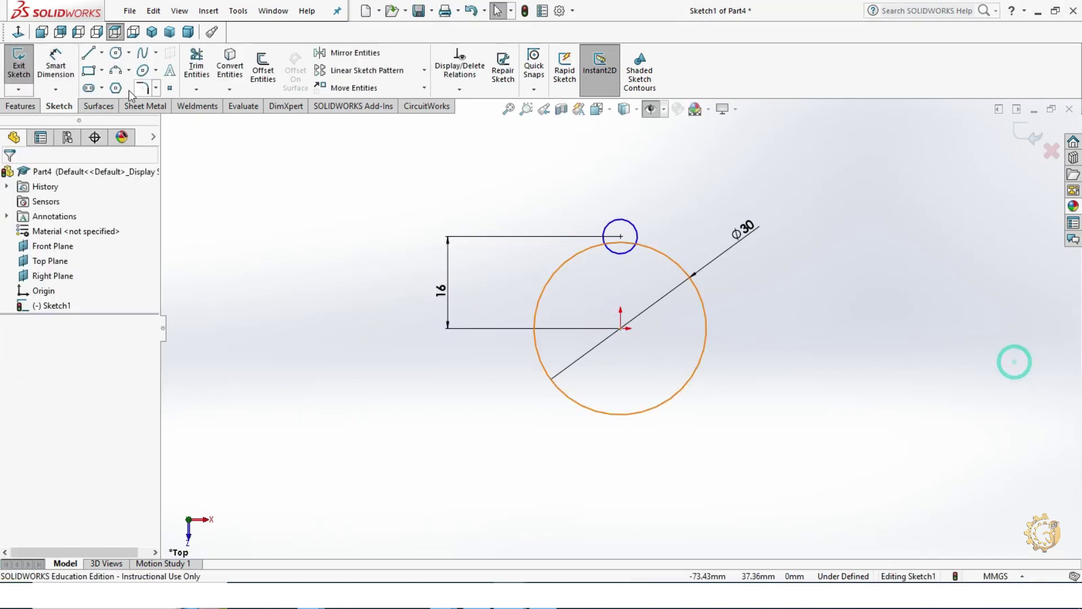
pyautogui.click(621, 221)
pyautogui.click(635, 202)
pyautogui.write('5')
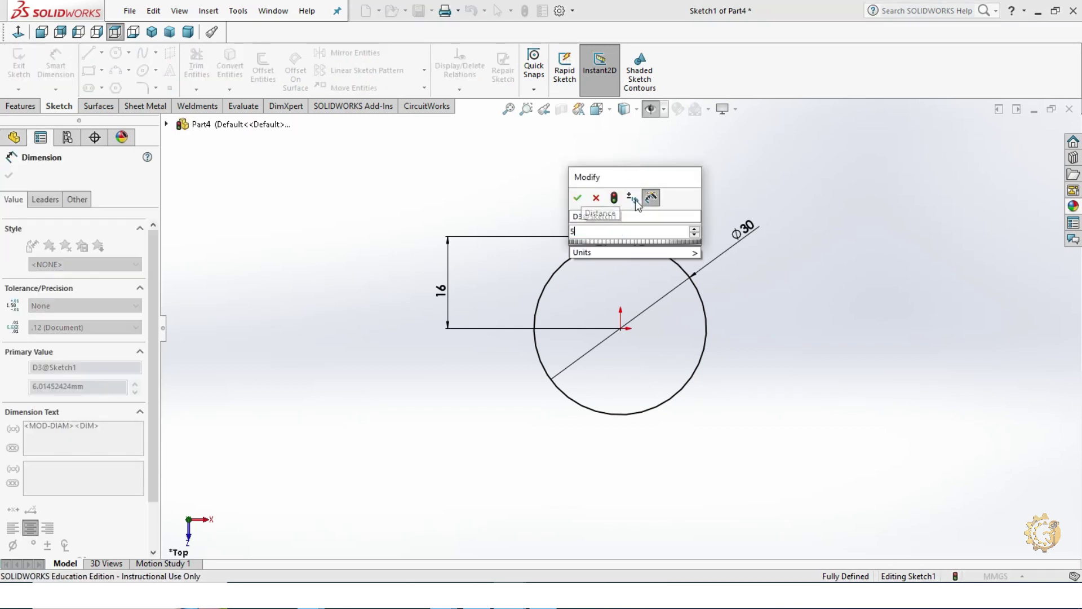
pyautogui.press('Return')
pyautogui.click(854, 310)
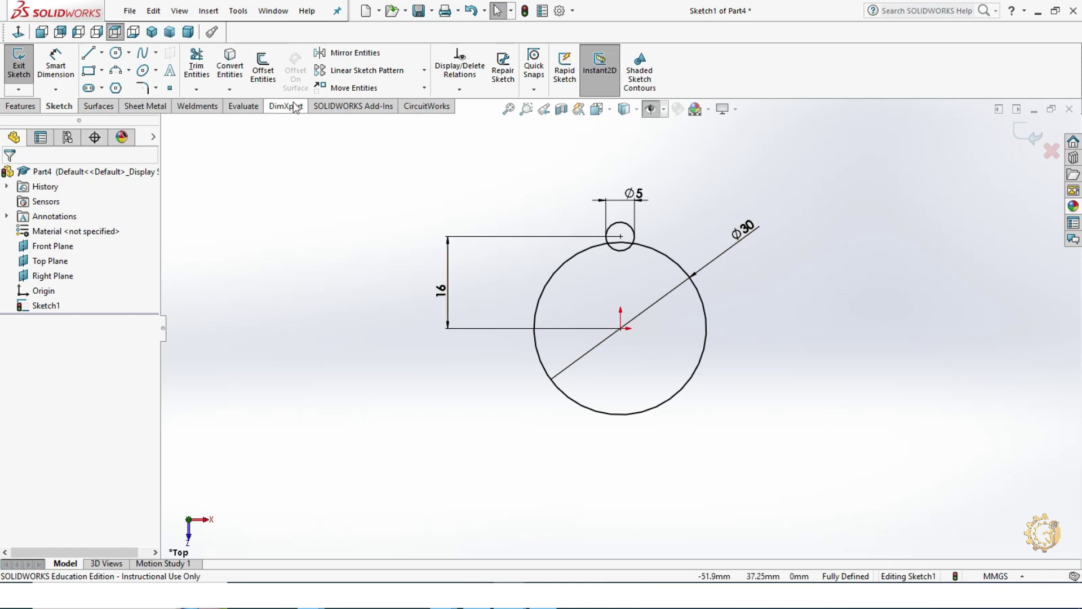
# Step: Power-trim the small circle down to the notch arc on the large circle
pyautogui.click(196, 65)
pyautogui.scroll(3, 521, 223)
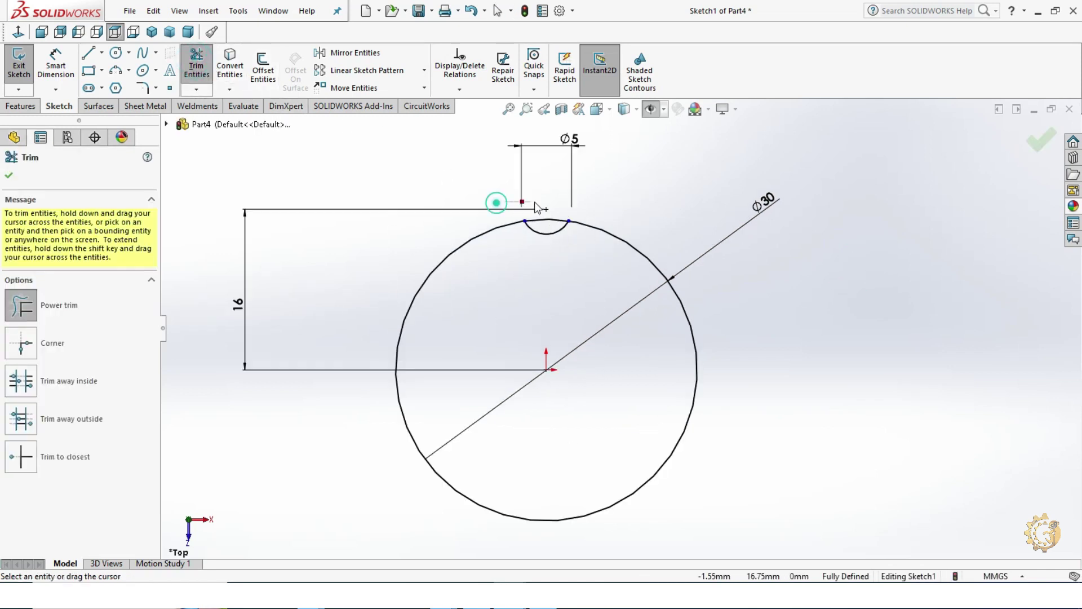
pyautogui.click(8, 176)
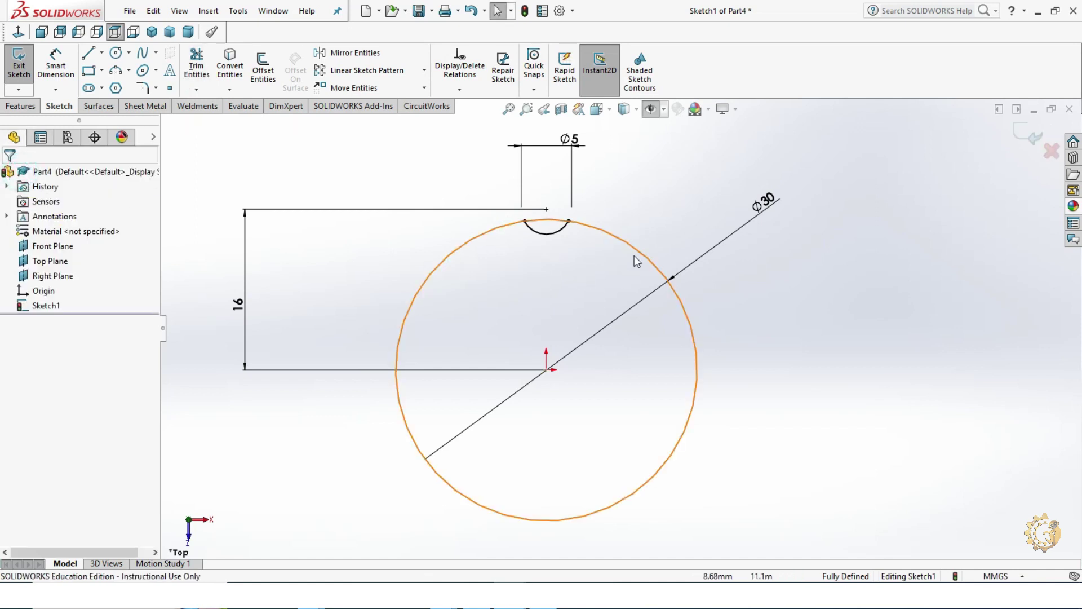
# Step: Convert the 30 mm circle to construction geometry
pyautogui.rightClick(624, 243)
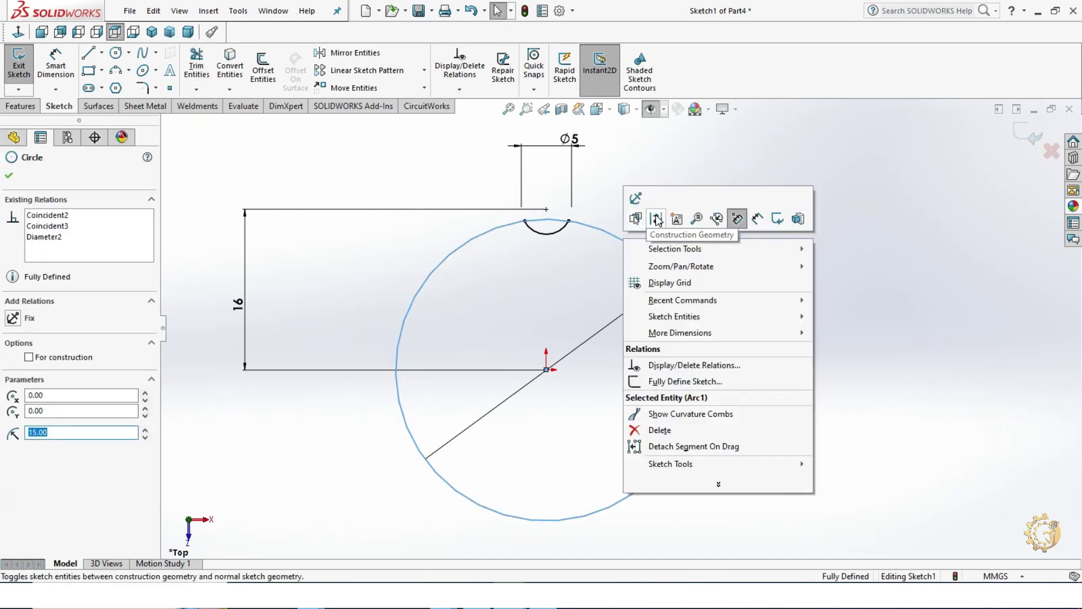
pyautogui.click(658, 219)
pyautogui.scroll(2, 621, 324)
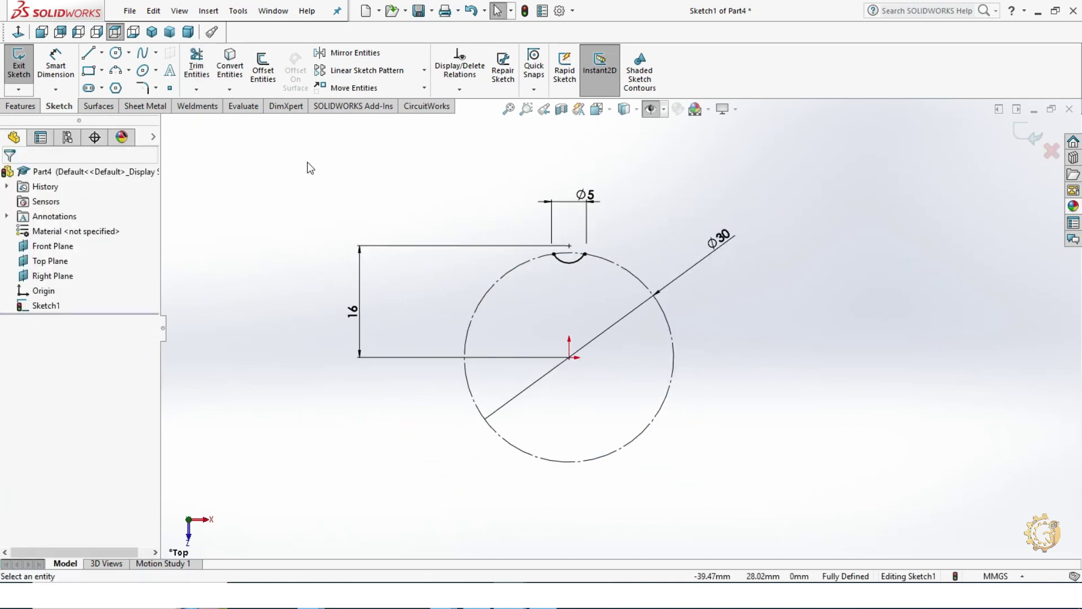
# Step: Repeat the notch arc in a 22-instance circular sketch pattern around the Ø30 circle
pyautogui.click(423, 71)
pyautogui.click(410, 105)
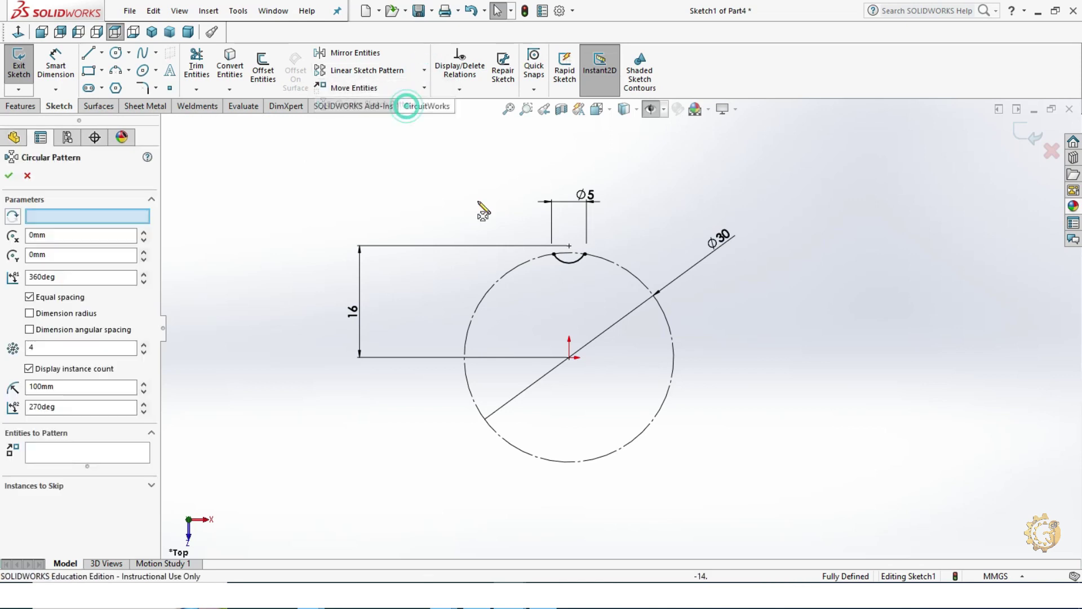
pyautogui.click(570, 262)
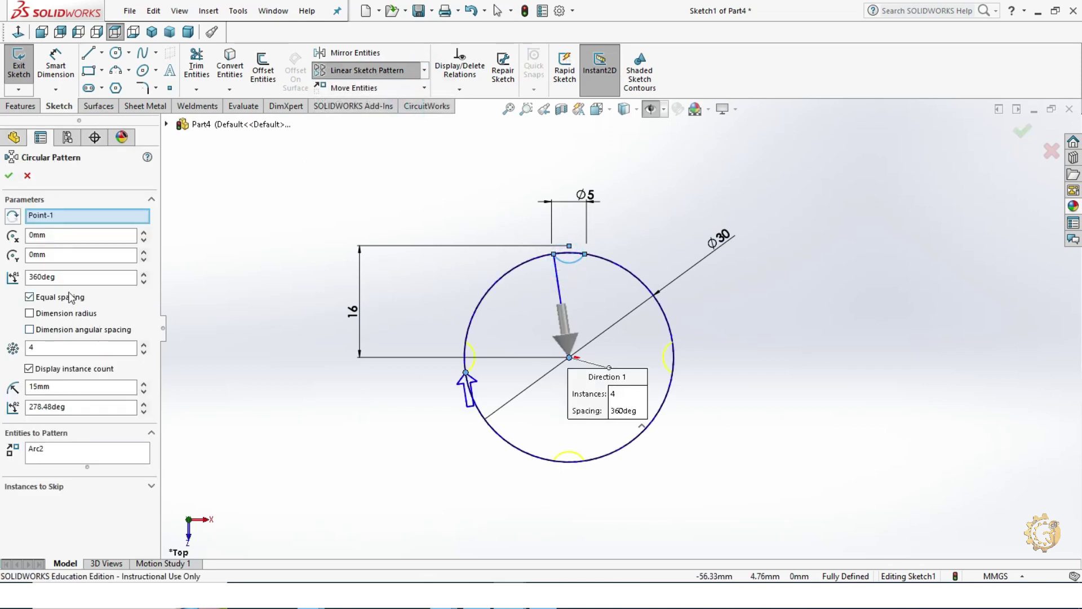
pyautogui.doubleClick(68, 346)
pyautogui.write('22')
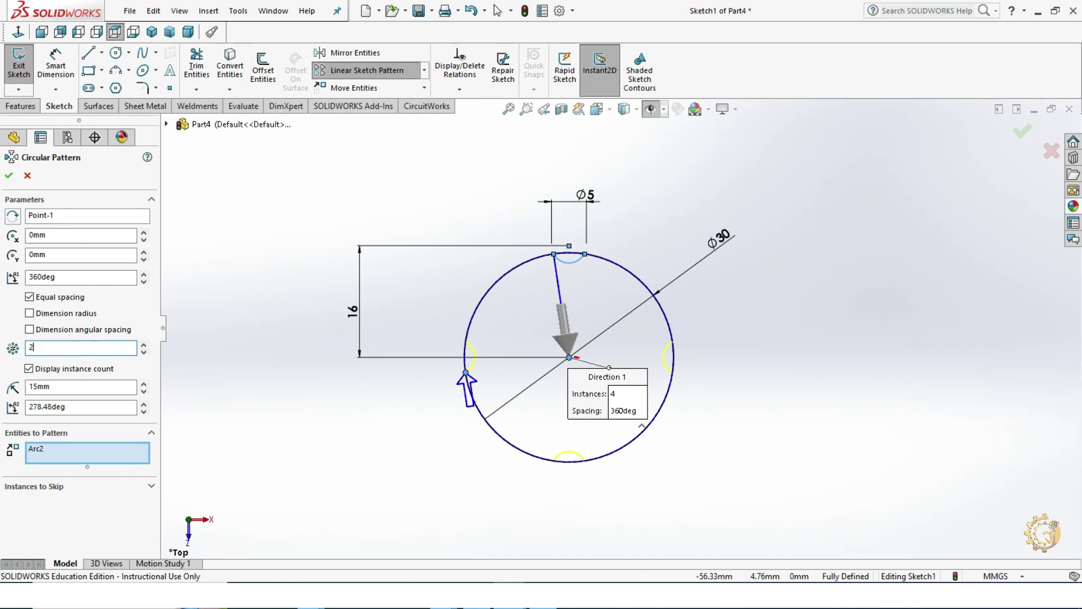
pyautogui.click(9, 178)
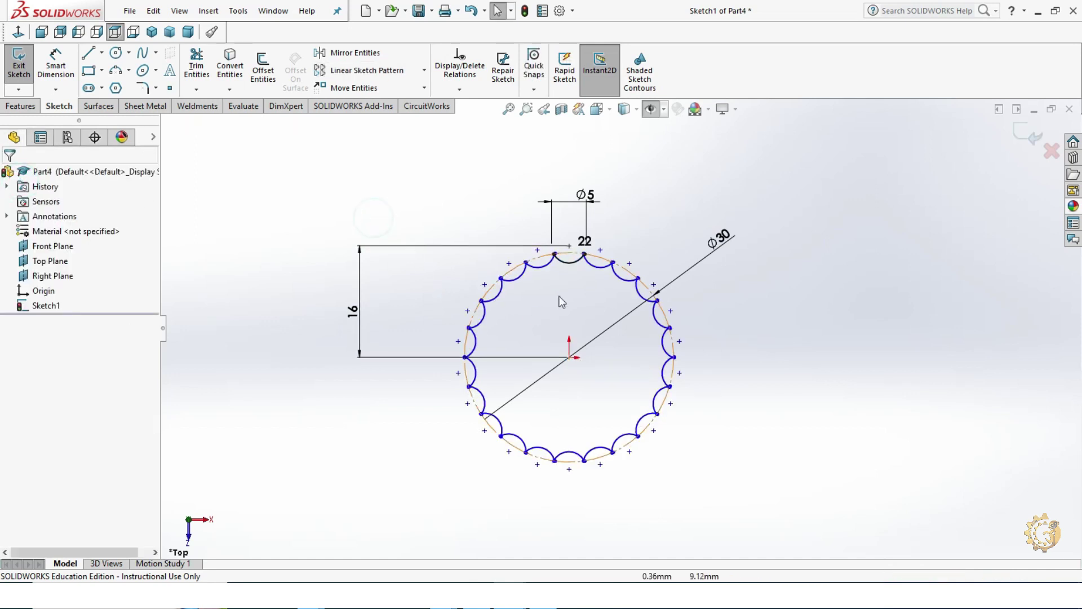
pyautogui.scroll(-2, 561, 302)
pyautogui.scroll(-2, 564, 341)
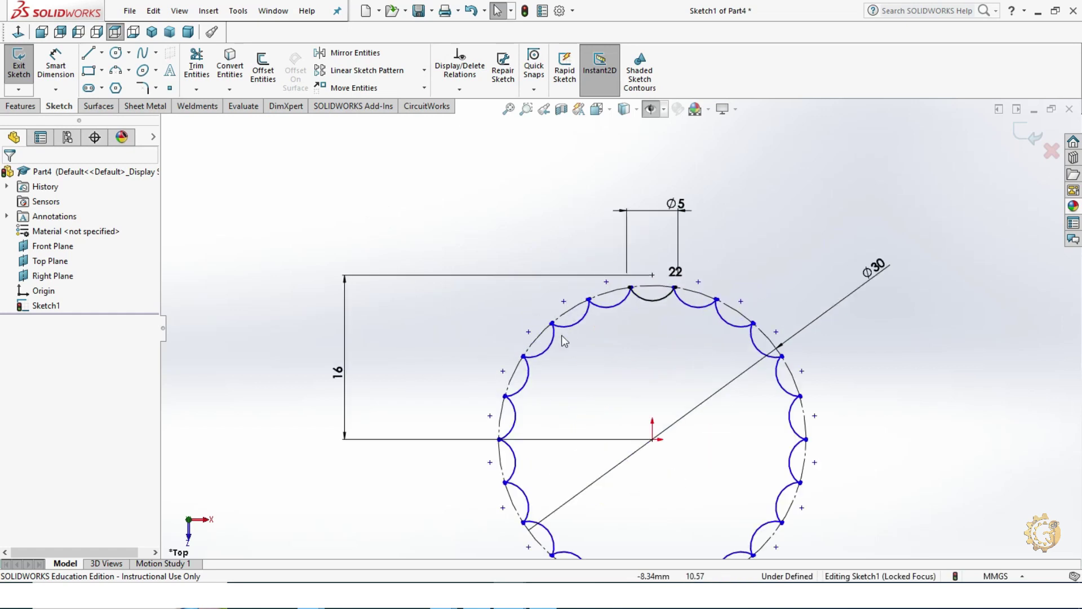
# Step: Add Vertical and Coincident relations between the ring's centre point and the origin
pyautogui.click(522, 357)
pyautogui.scroll(2, 648, 430)
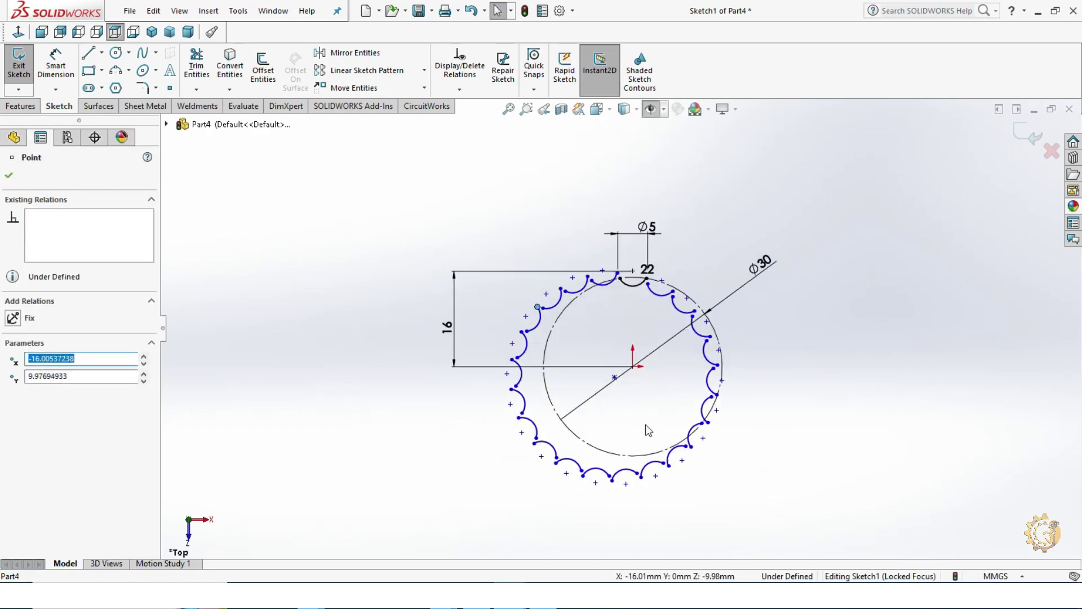
pyautogui.keyDown('ctrl'); pyautogui.click(615, 377); pyautogui.keyUp('ctrl')
pyautogui.keyDown('ctrl'); pyautogui.click(632, 366); pyautogui.keyUp('ctrl')
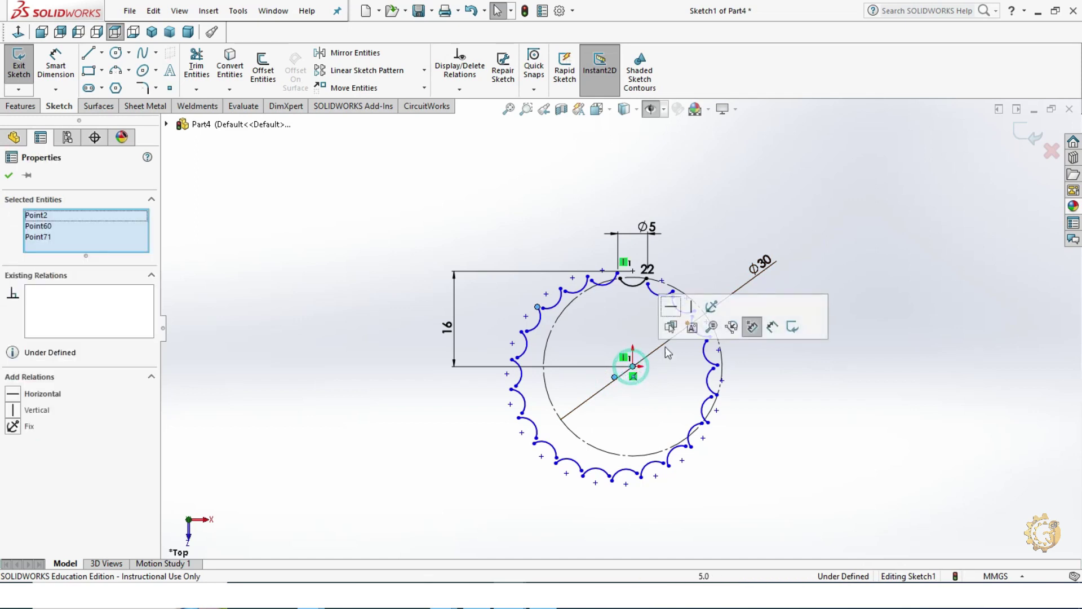
pyautogui.click(693, 312)
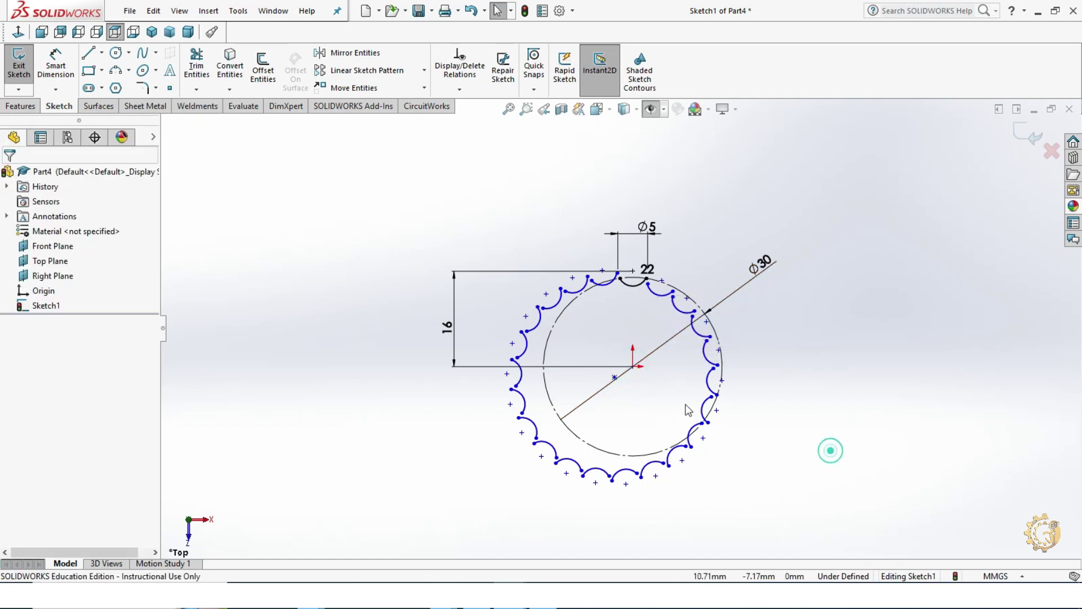
pyautogui.click(615, 378)
pyautogui.keyDown('ctrl'); pyautogui.click(632, 367); pyautogui.keyUp('ctrl')
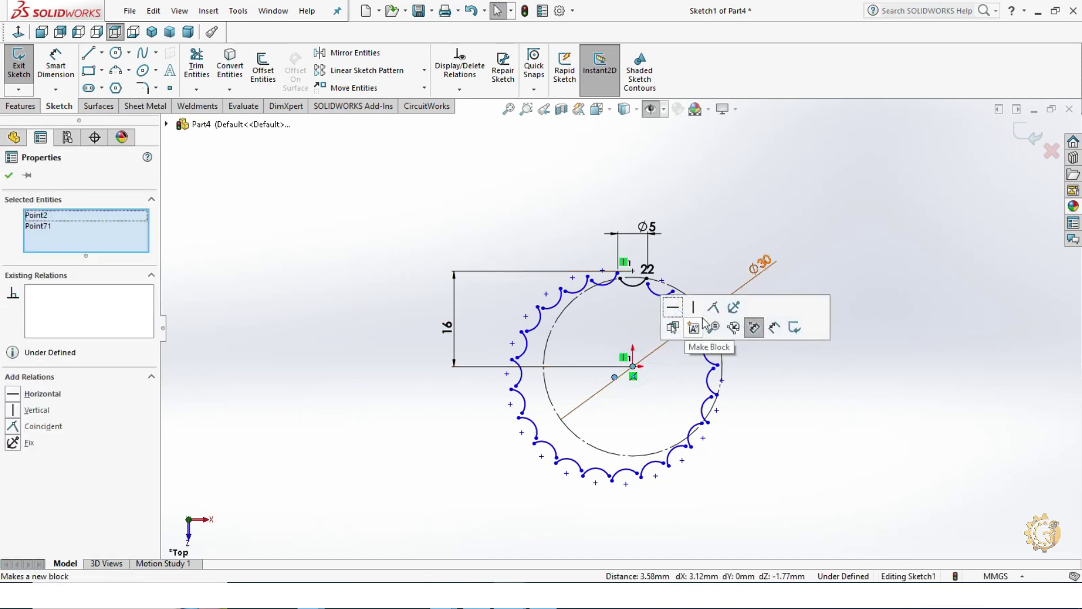
pyautogui.click(714, 307)
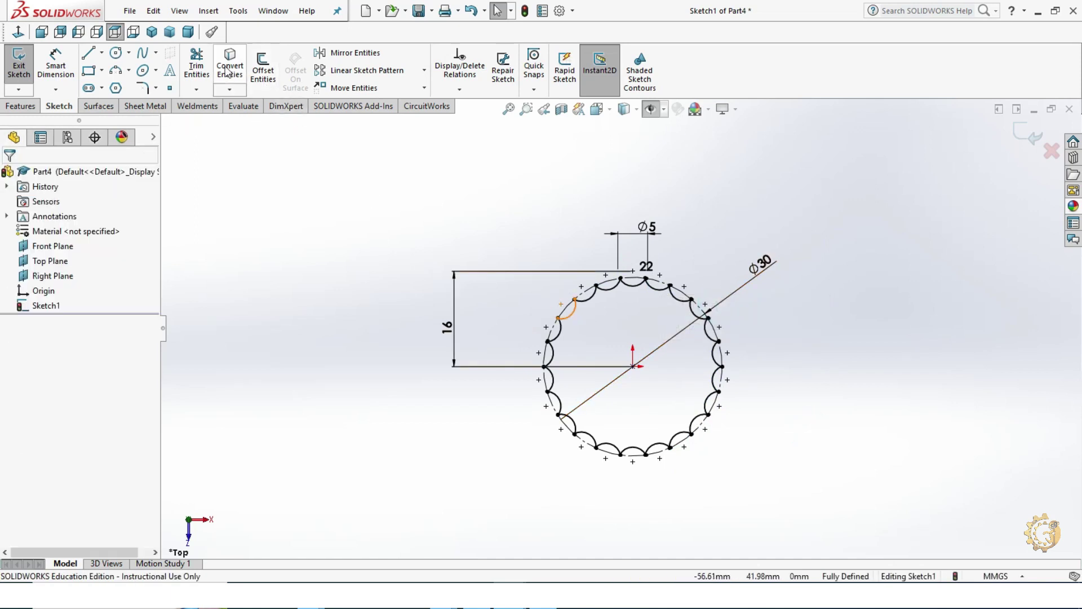
# Step: Trim away the arc overlaps at every joint around the scalloped ring
pyautogui.scroll(-5, 628, 333)
pyautogui.scroll(-5, 567, 205)
pyautogui.scroll(-2, 638, 249)
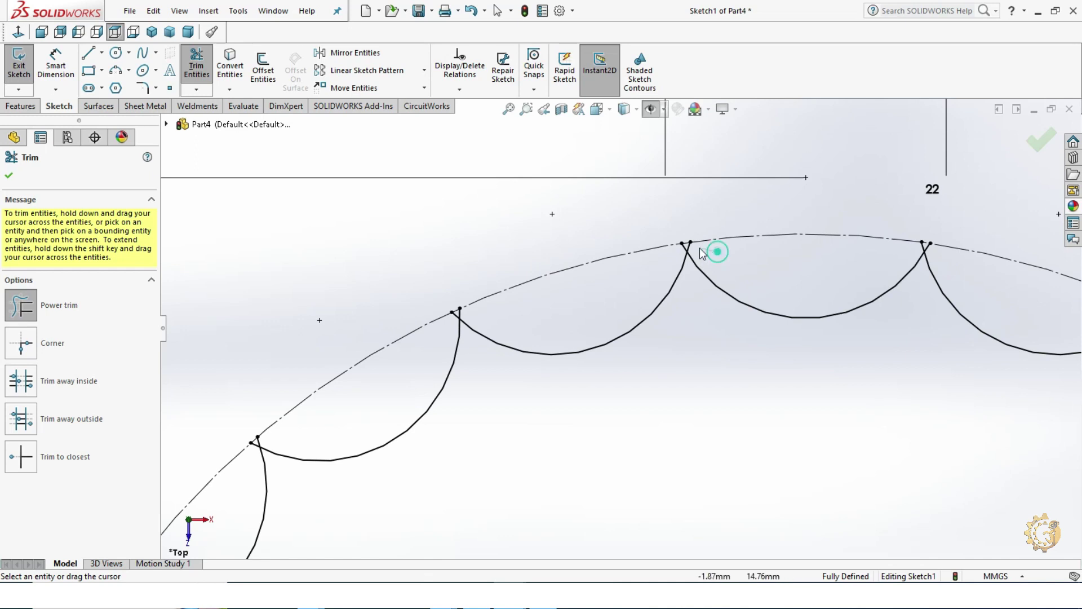
pyautogui.scroll(1, 448, 329)
pyautogui.scroll(-2, 451, 327)
pyautogui.scroll(-2, 563, 313)
pyautogui.scroll(10, 582, 417)
pyautogui.scroll(-3, 582, 416)
pyautogui.scroll(-1, 586, 321)
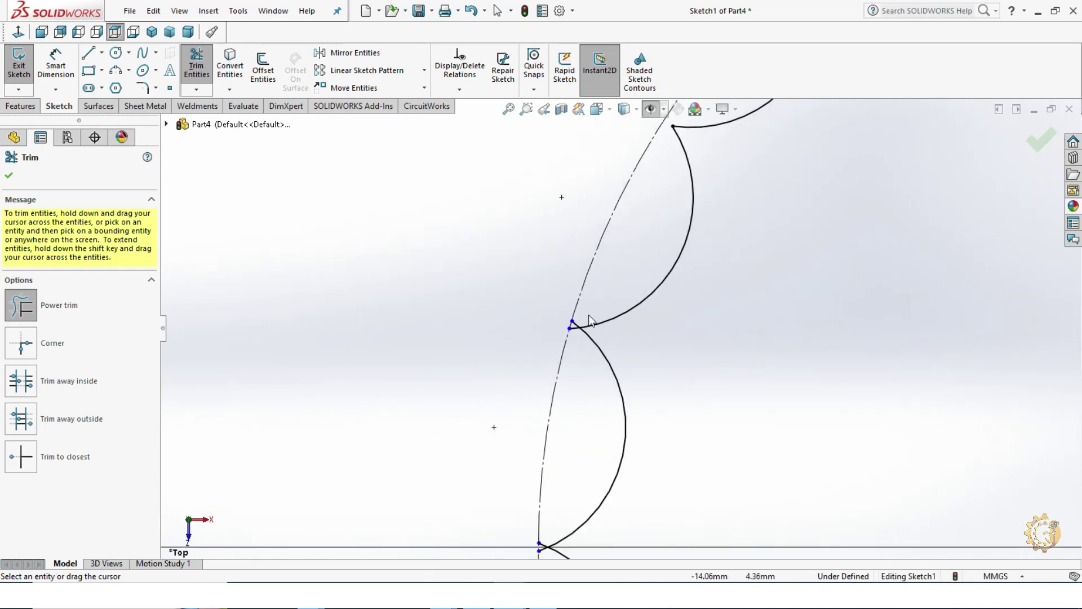
pyautogui.scroll(1, 580, 355)
pyautogui.scroll(-1, 580, 389)
pyautogui.scroll(6, 570, 405)
pyautogui.scroll(-7, 556, 326)
pyautogui.scroll(6, 557, 326)
pyautogui.scroll(-2, 560, 303)
pyautogui.scroll(-2, 600, 327)
pyautogui.scroll(2, 725, 402)
pyautogui.scroll(-3, 507, 316)
pyautogui.scroll(3, 773, 363)
pyautogui.scroll(-3, 495, 358)
pyautogui.scroll(1, 698, 350)
pyautogui.scroll(-2, 752, 333)
pyautogui.scroll(1, 580, 358)
pyautogui.scroll(5, 678, 276)
pyautogui.scroll(-6, 668, 337)
pyautogui.scroll(1, 721, 276)
pyautogui.scroll(-3, 711, 303)
pyautogui.scroll(-2, 656, 301)
pyautogui.scroll(-2, 733, 540)
pyautogui.scroll(4, 601, 286)
pyautogui.scroll(2, 638, 295)
pyautogui.scroll(-1, 649, 297)
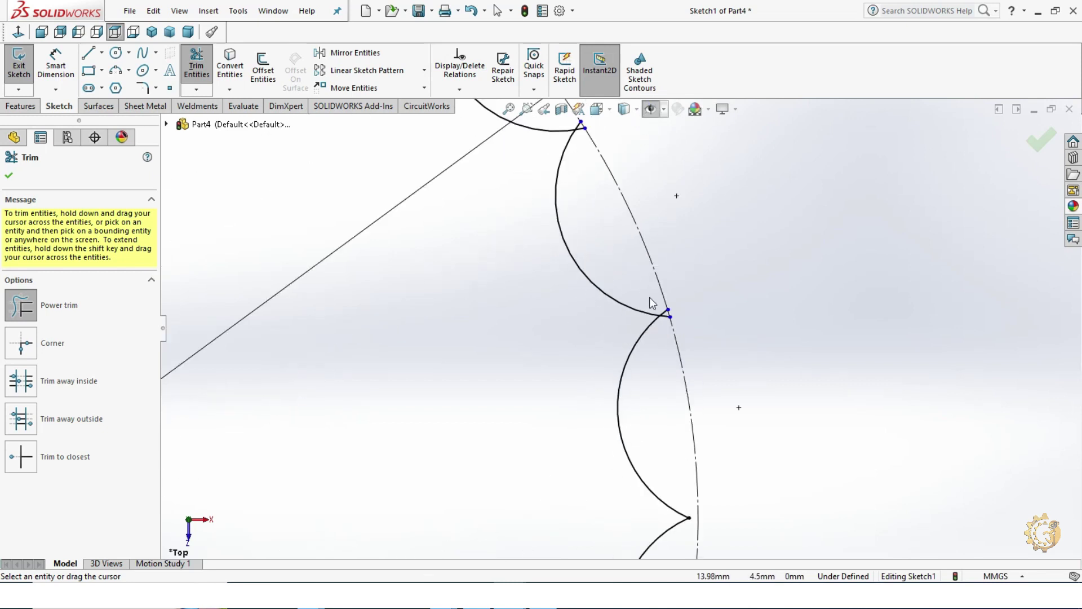
pyautogui.scroll(3, 546, 194)
pyautogui.scroll(-4, 539, 247)
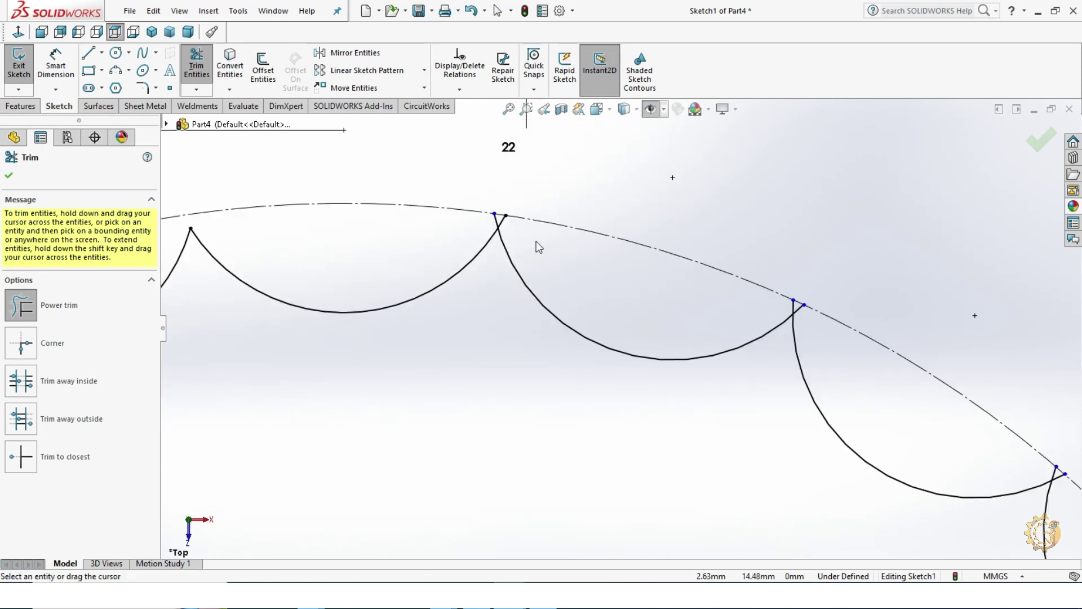
pyautogui.scroll(-2, 695, 309)
pyautogui.scroll(3, 750, 343)
pyautogui.scroll(-2, 850, 454)
pyautogui.scroll(5, 668, 434)
pyautogui.scroll(3, 670, 434)
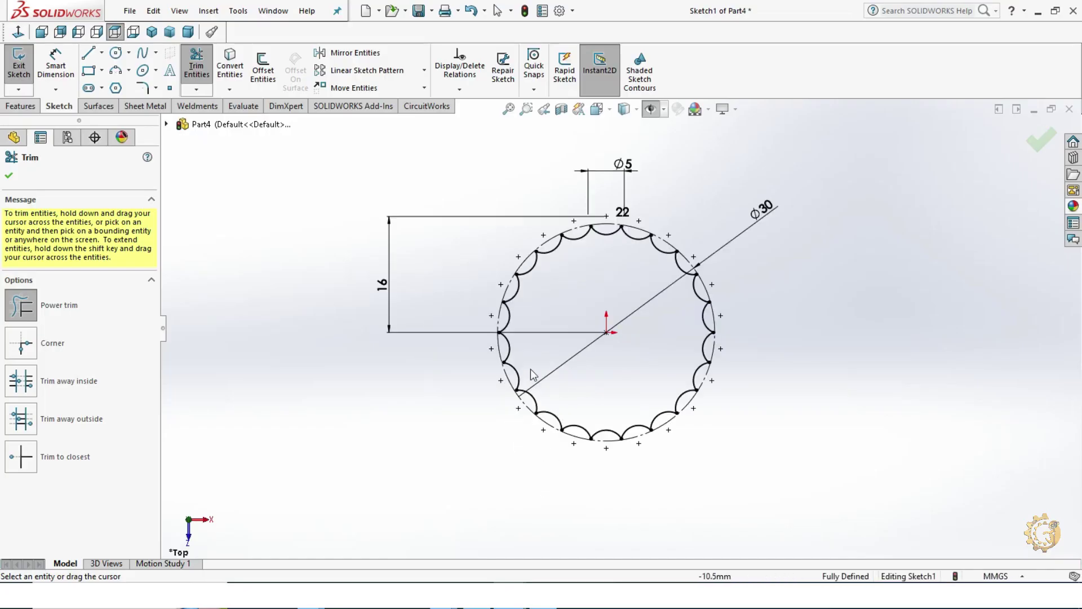
pyautogui.scroll(1, 518, 370)
pyautogui.scroll(-2, 692, 316)
pyautogui.scroll(2, 744, 313)
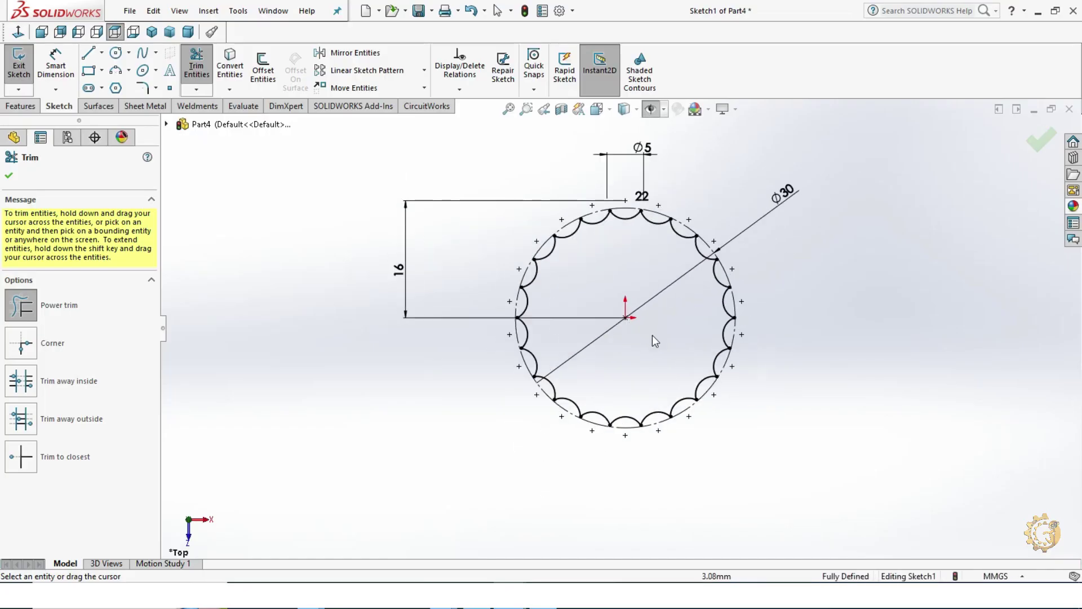
# Step: Close the trim tool and exit Sketch1
pyautogui.click(9, 175)
pyautogui.click(872, 299)
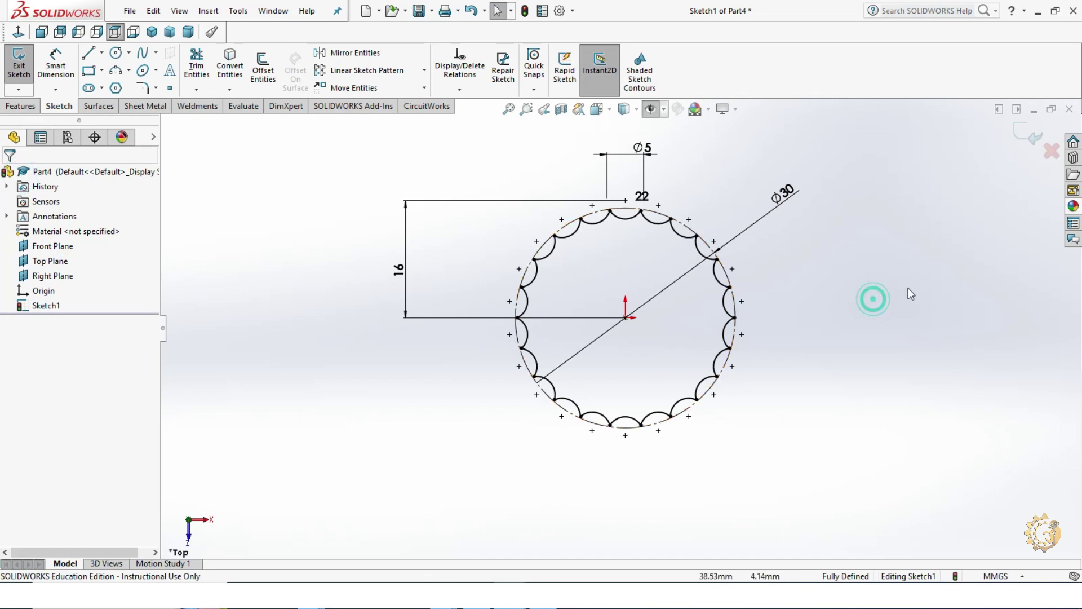
pyautogui.click(1026, 140)
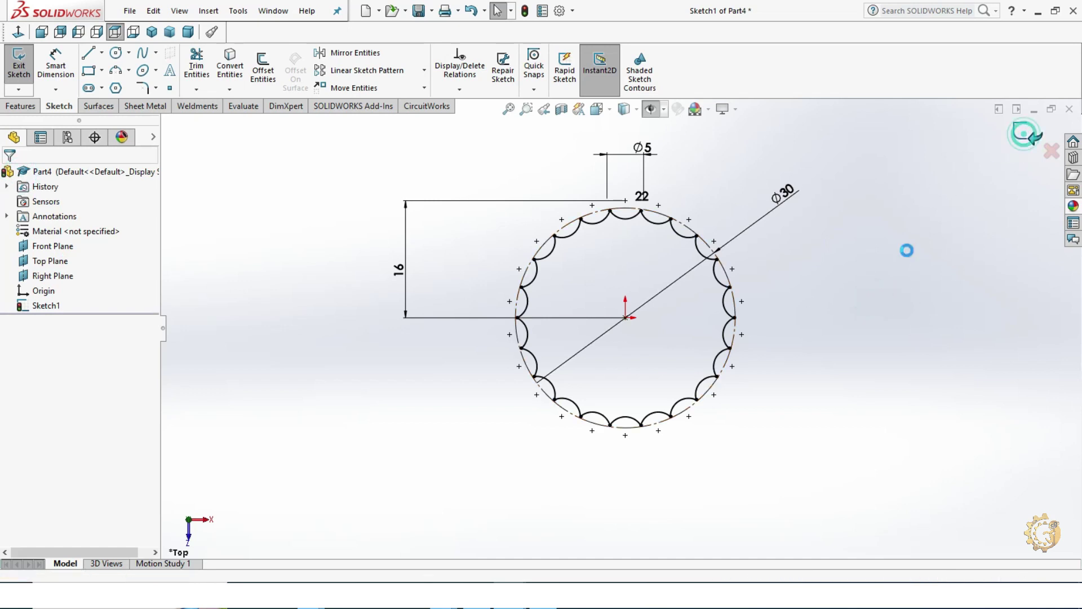
pyautogui.click(365, 243)
# Step: Create Plane1 offset 4.00 mm from the Top Plane
pyautogui.click(650, 112)
pyautogui.moveTo(321, 240)
pyautogui.mouseDown(button='middle')
pyautogui.moveTo(321, 172)
pyautogui.moveTo(324, 207)
pyautogui.mouseUp(button='middle')
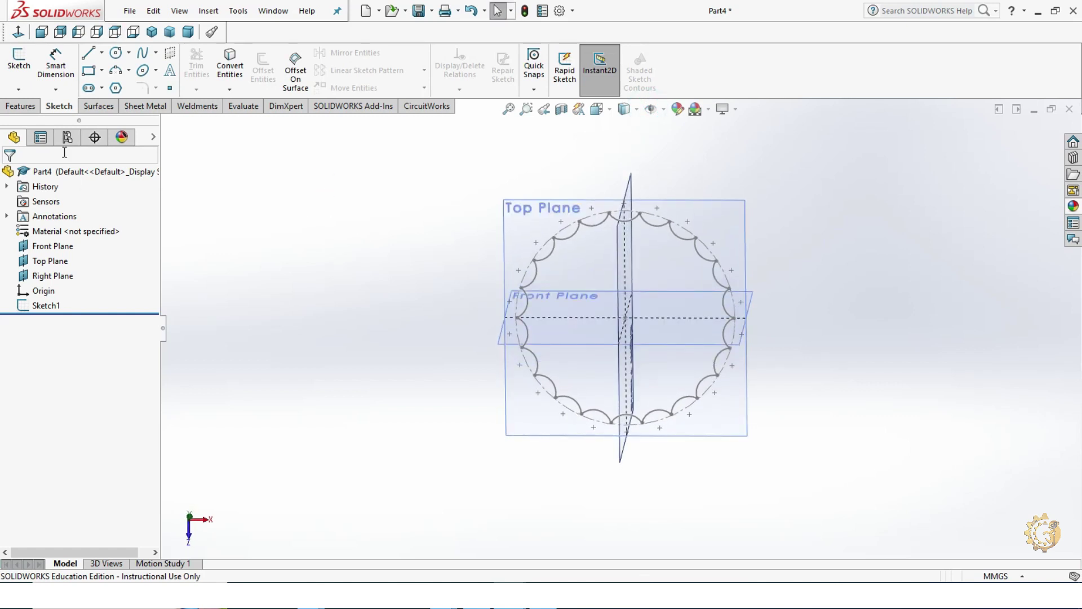
pyautogui.click(22, 110)
pyautogui.click(542, 88)
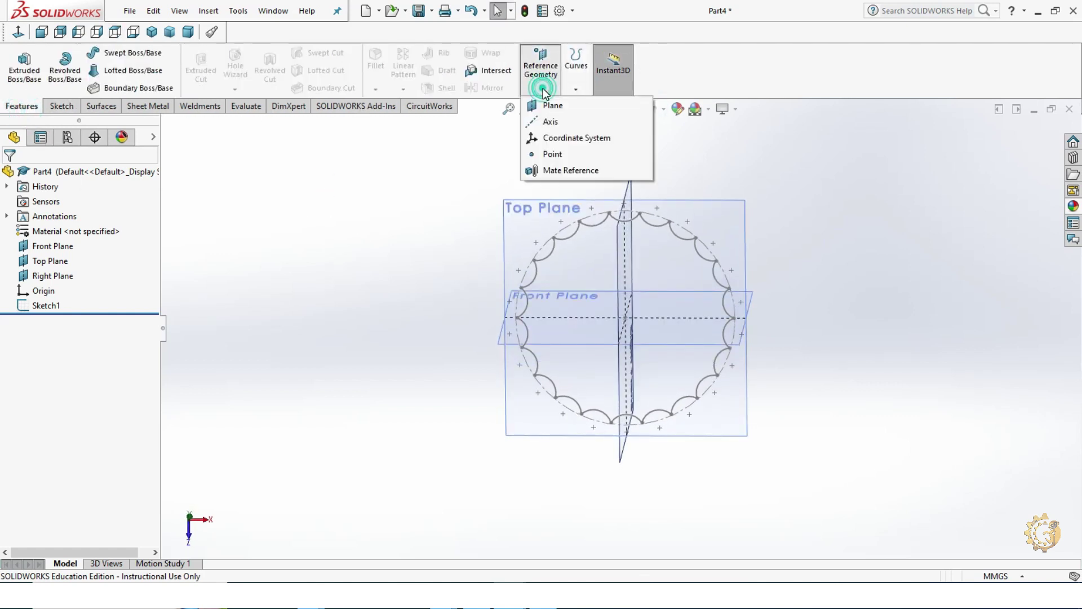
pyautogui.click(551, 106)
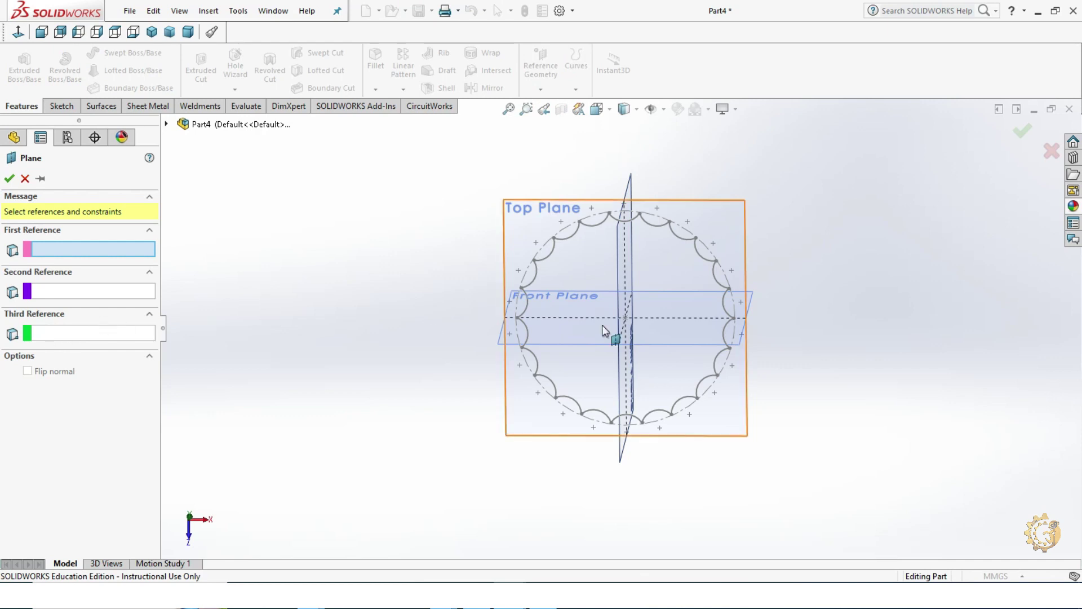
pyautogui.click(511, 221)
pyautogui.moveTo(511, 221); pyautogui.dragTo(452, 329, button='middle')
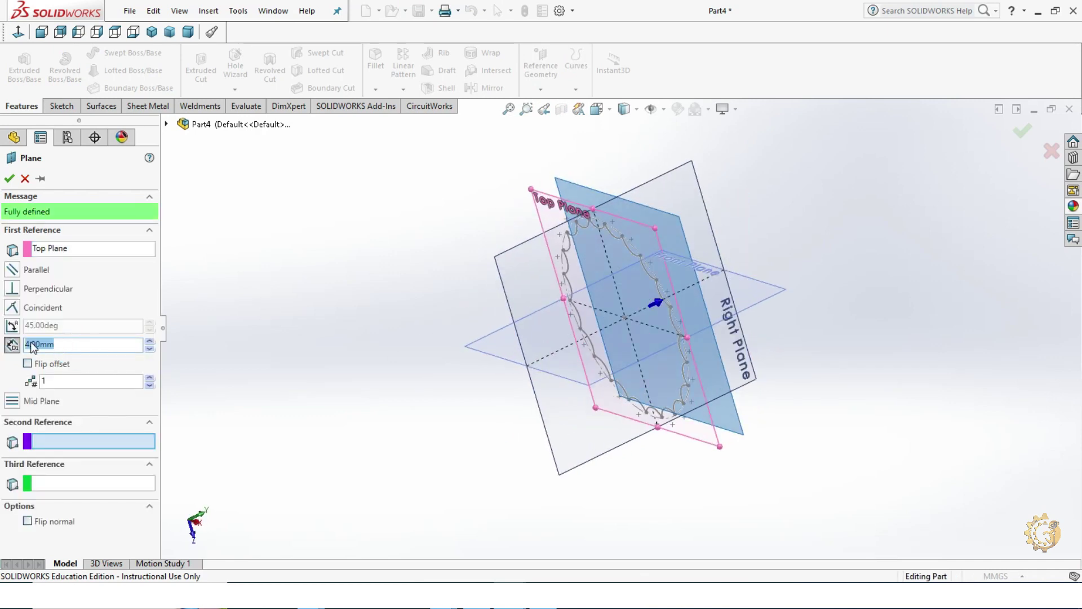
pyautogui.click(10, 178)
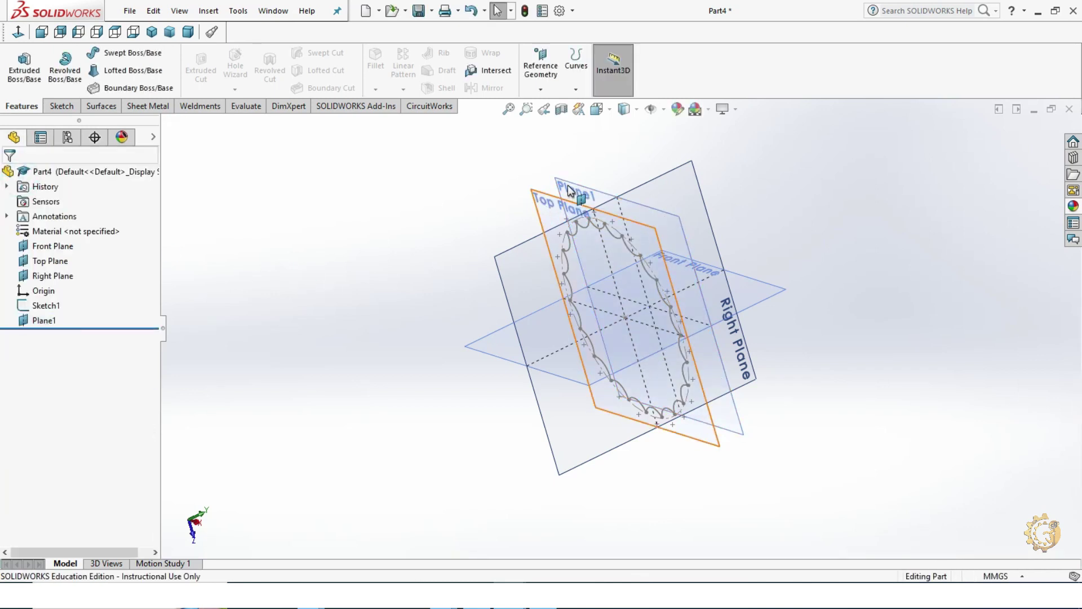
# Step: Rotate the view to separate the planes and select Plane1 for sketching
pyautogui.click(545, 210)
pyautogui.moveTo(944, 213); pyautogui.dragTo(662, 231, button='middle')
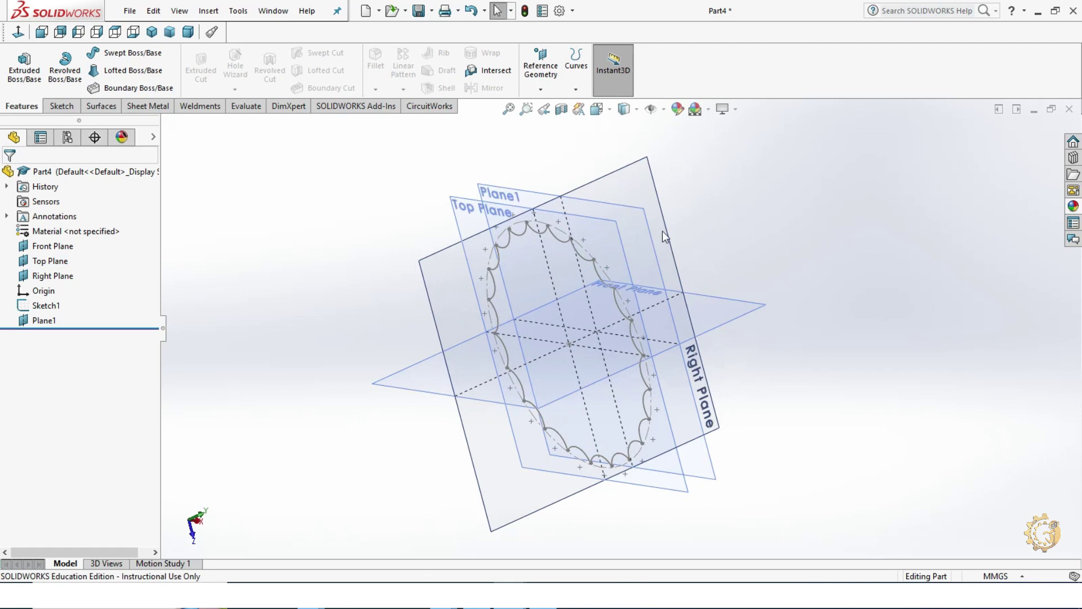
pyautogui.click(502, 189)
pyautogui.click(871, 186)
pyautogui.scroll(-3, 530, 226)
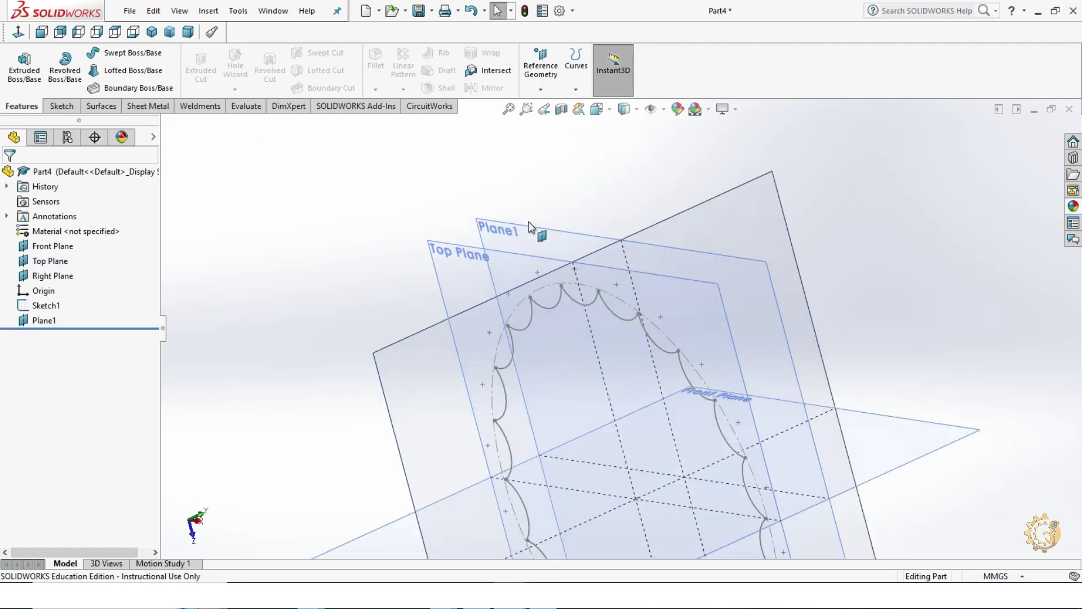
pyautogui.click(540, 231)
pyautogui.click(59, 107)
# Step: Start Sketch2 on Plane1 and draw a circle centred on the origin
pyautogui.click(19, 63)
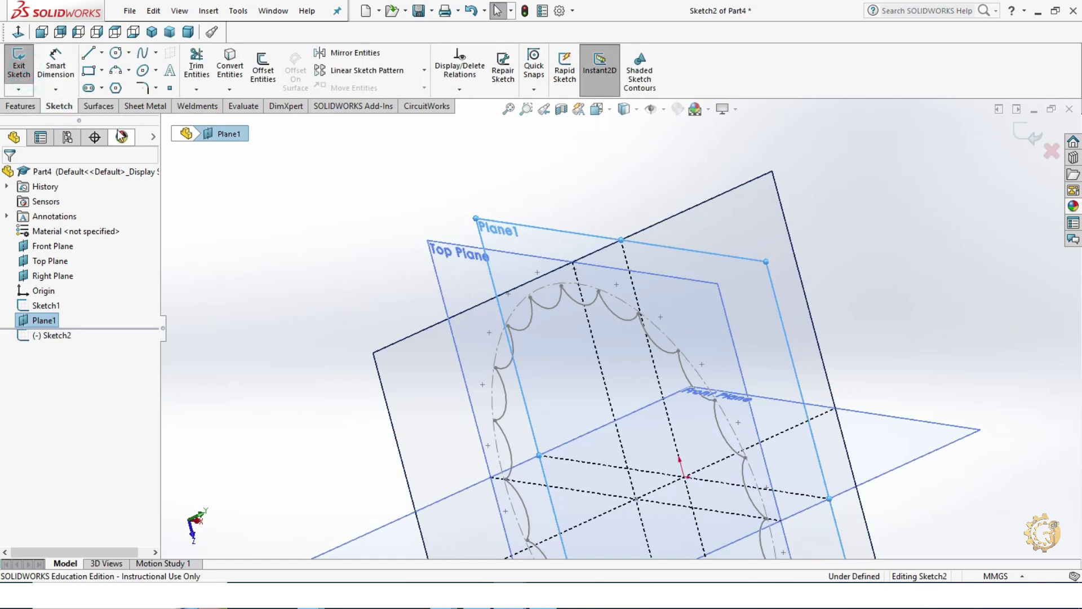
pyautogui.click(17, 30)
pyautogui.click(115, 52)
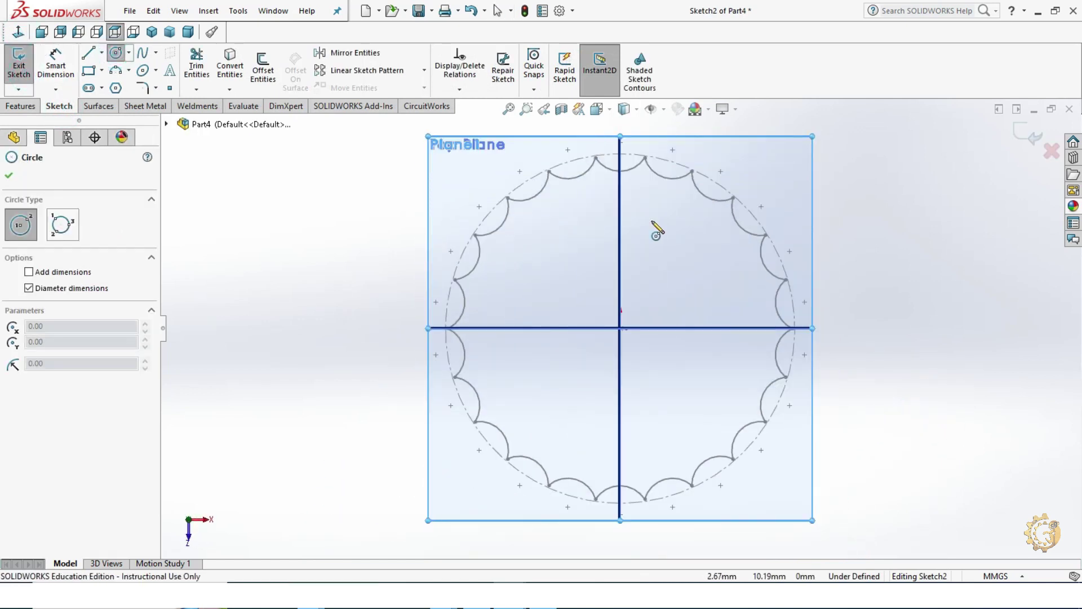
pyautogui.click(620, 328)
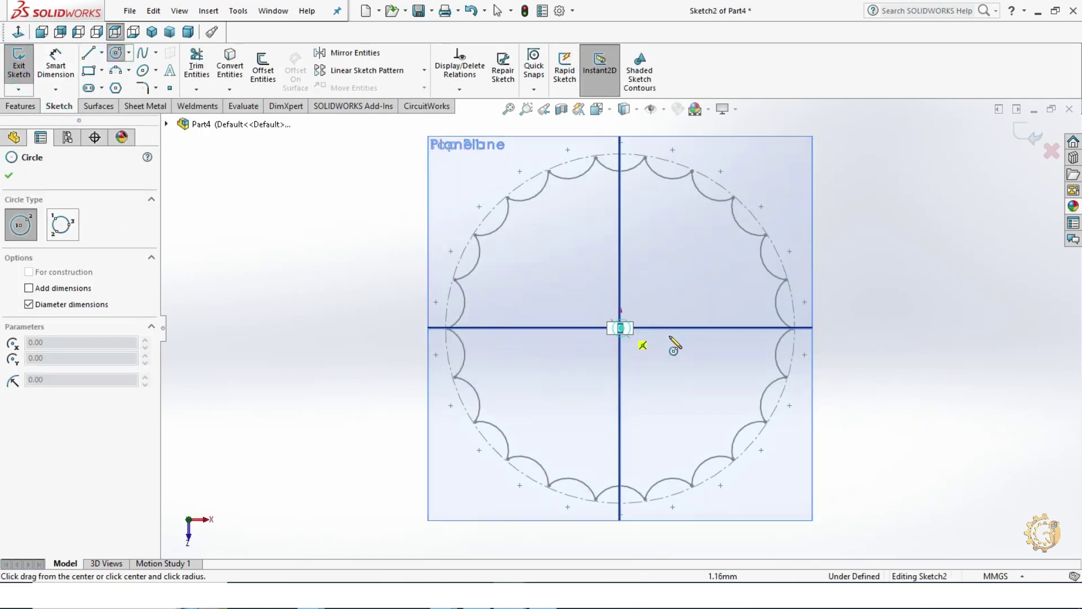
pyautogui.click(725, 362)
pyautogui.press('Escape')
# Step: Dimension the circle to Ø27 and exit the sketch
pyautogui.click(66, 69)
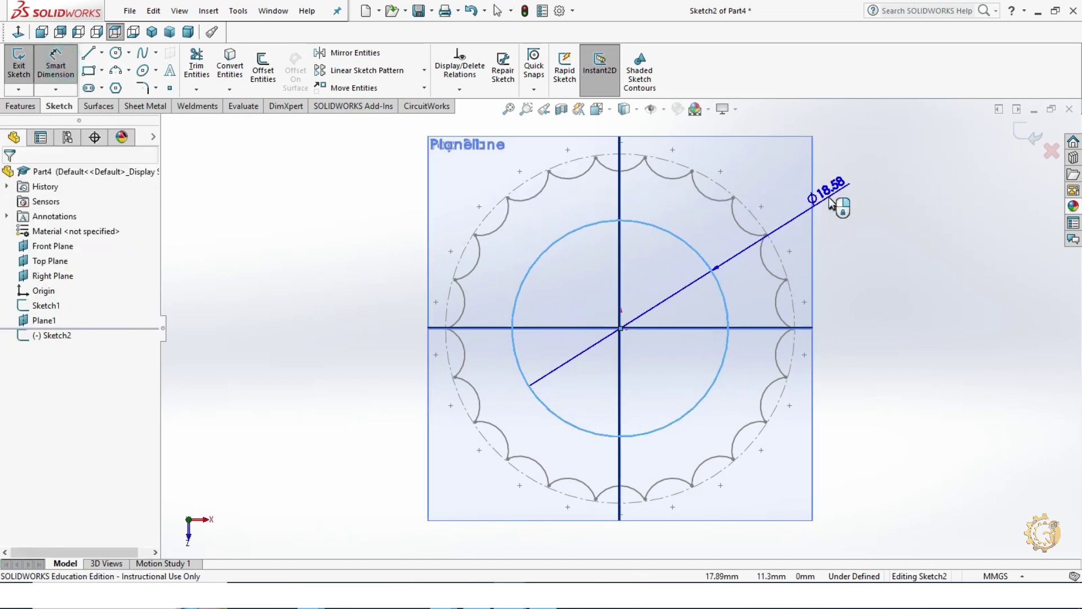
pyautogui.click(832, 202)
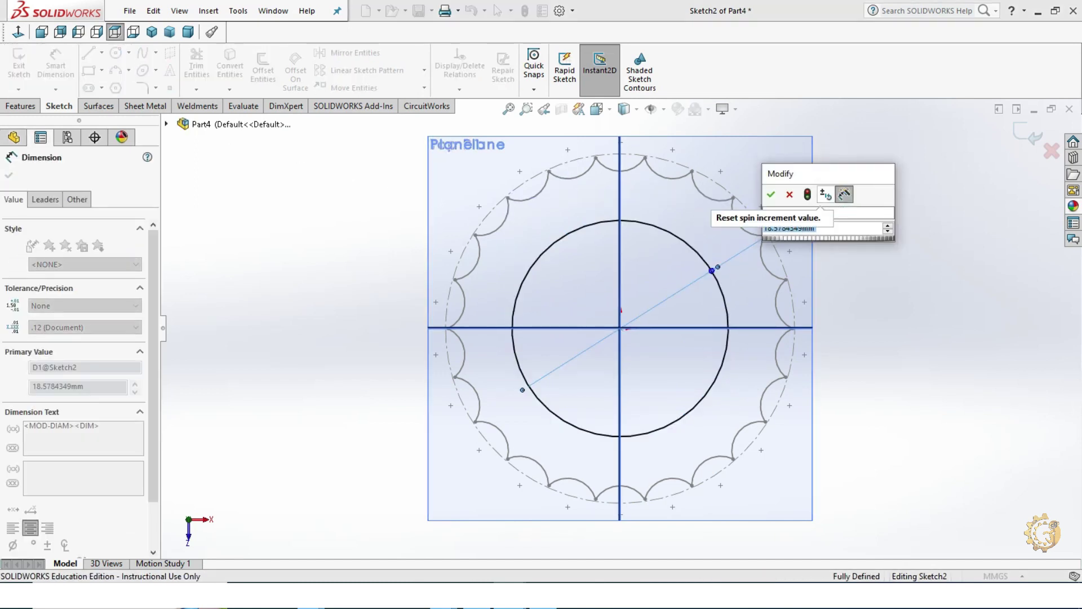
pyautogui.write('27')
pyautogui.press('Return')
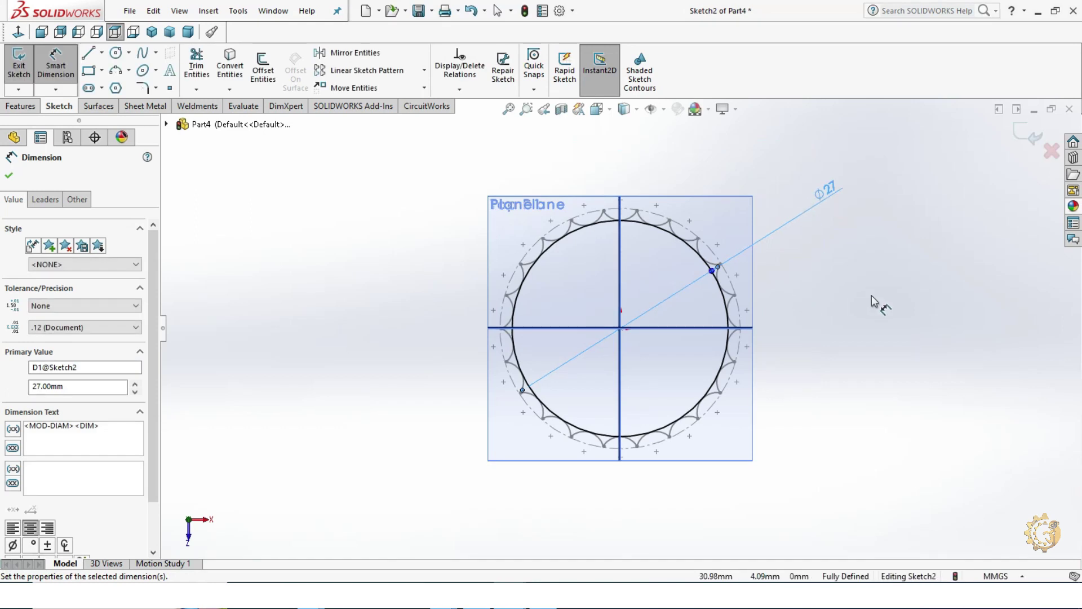
pyautogui.click(901, 279)
pyautogui.press('Escape')
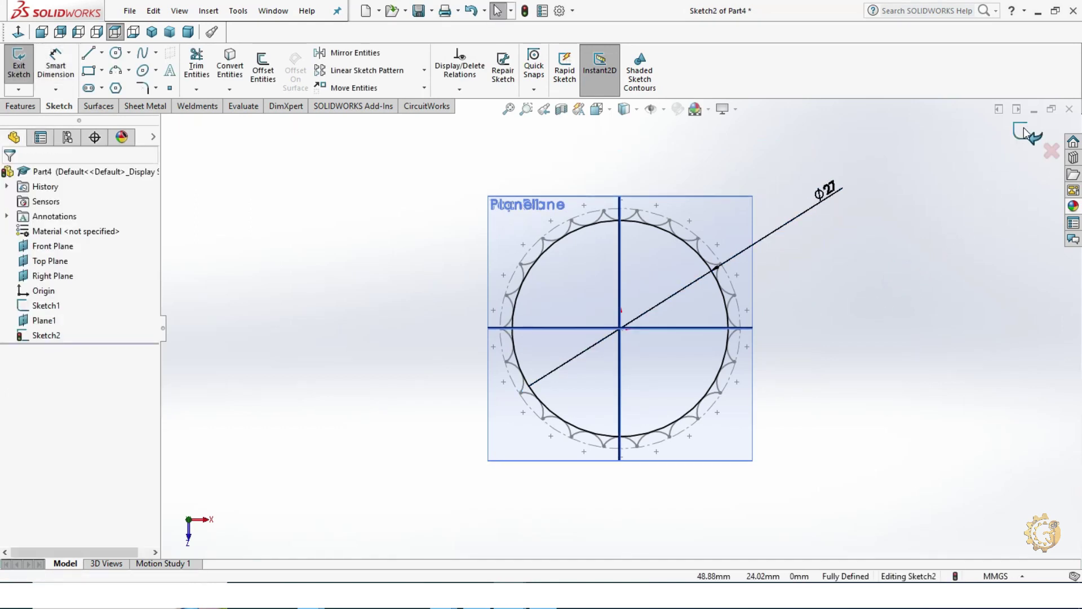
pyautogui.click(1023, 132)
pyautogui.moveTo(801, 306); pyautogui.dragTo(823, 225, button='middle')
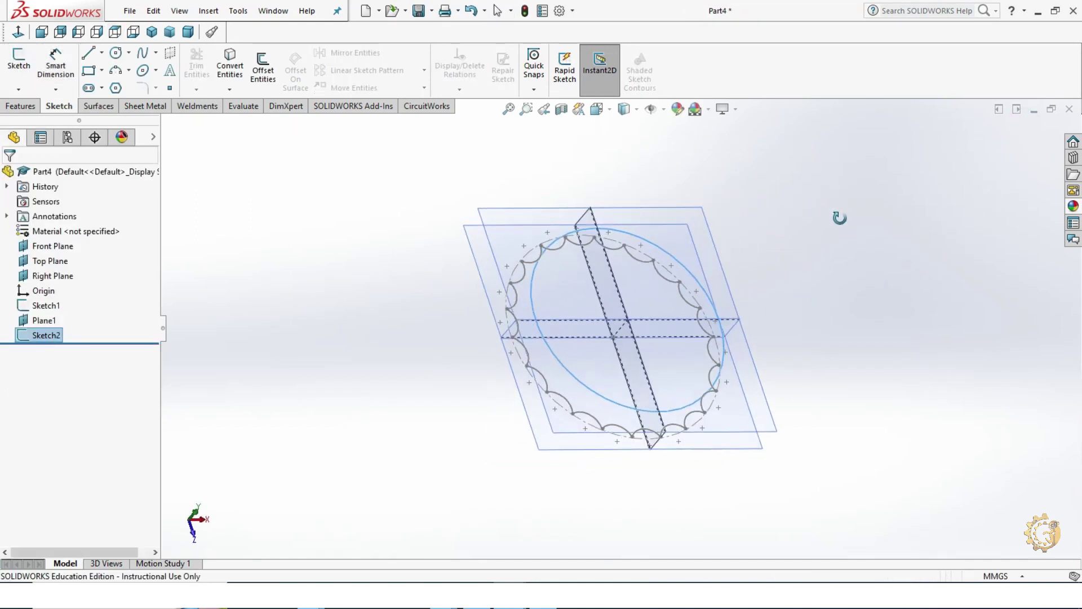
# Step: Create Loft1 from the Sketch2 circle to the Sketch1 crimped profile and pick its top face
pyautogui.click(22, 107)
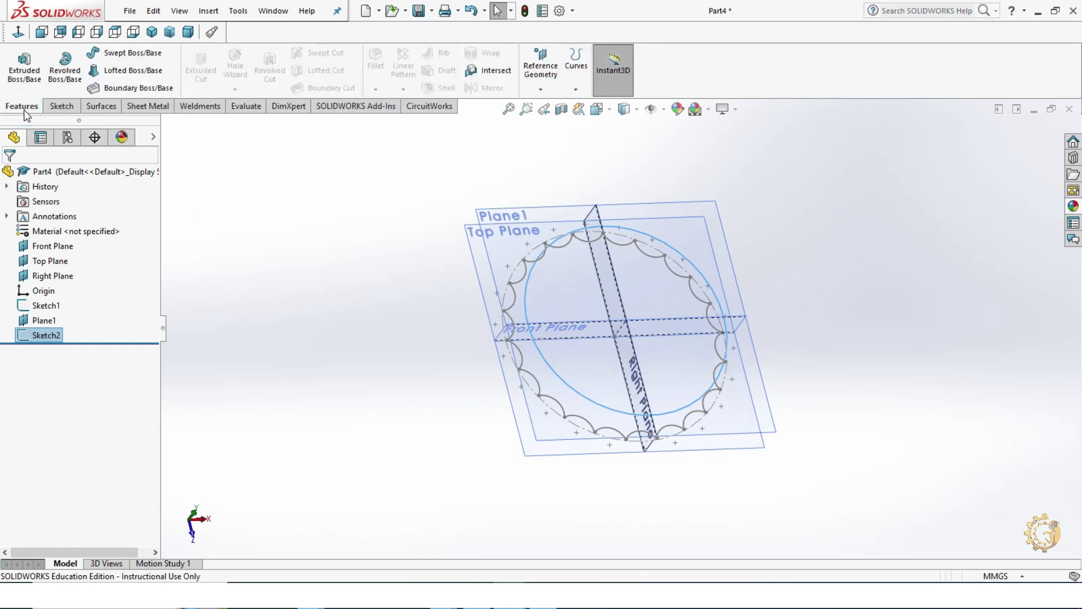
pyautogui.click(123, 71)
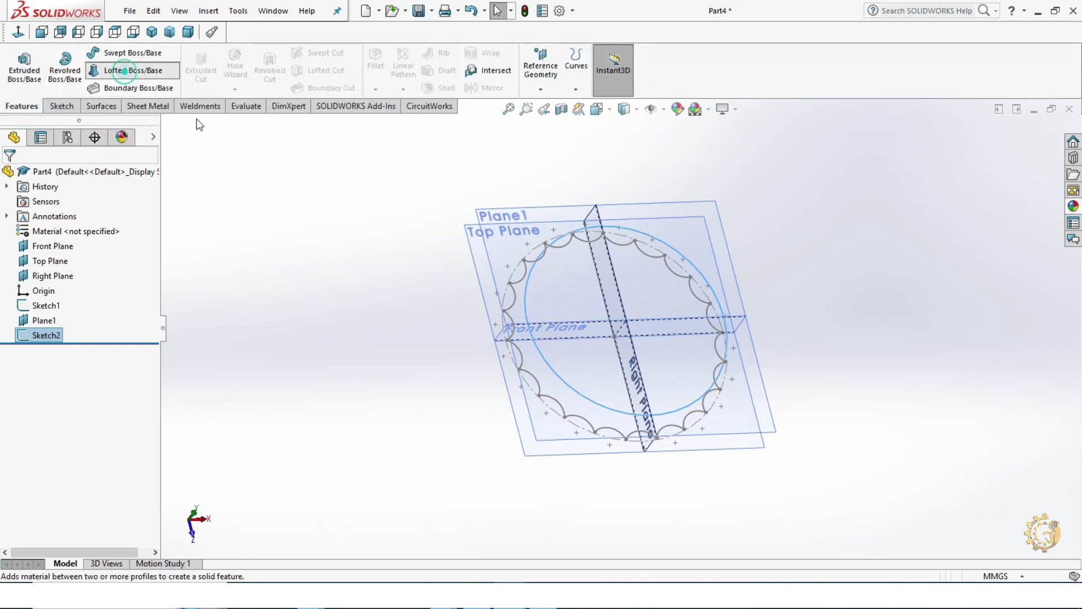
pyautogui.click(505, 311)
pyautogui.moveTo(505, 299)
pyautogui.mouseDown(button='middle')
pyautogui.moveTo(906, 277)
pyautogui.moveTo(582, 380)
pyautogui.mouseUp(button='middle')
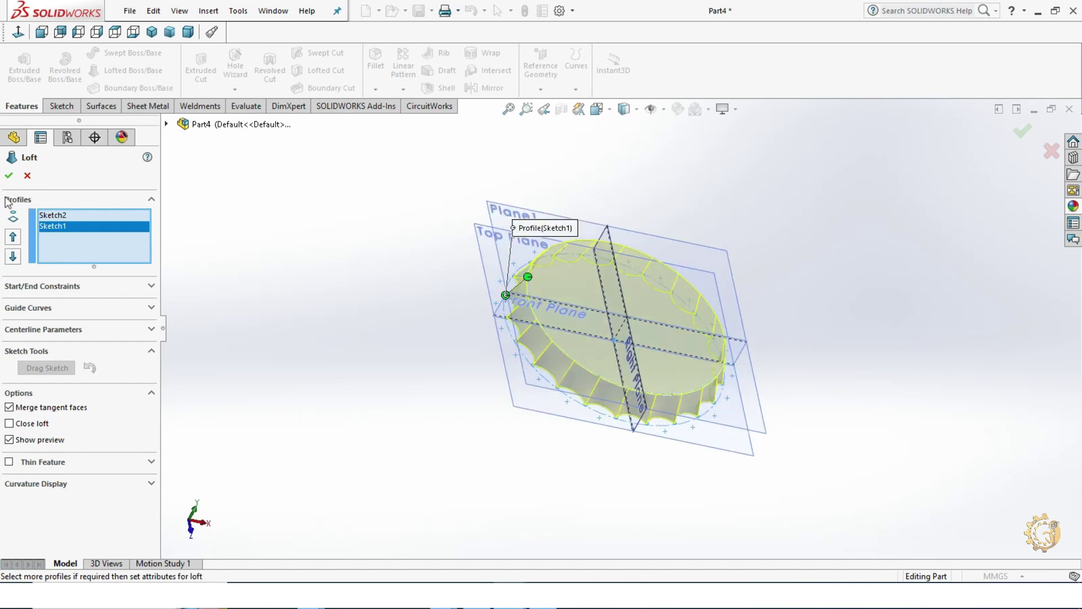
pyautogui.click(10, 176)
pyautogui.moveTo(322, 262)
pyautogui.mouseDown(button='middle')
pyautogui.moveTo(447, 186)
pyautogui.moveTo(372, 290)
pyautogui.moveTo(548, 347)
pyautogui.mouseUp(button='middle')
pyautogui.click(554, 346)
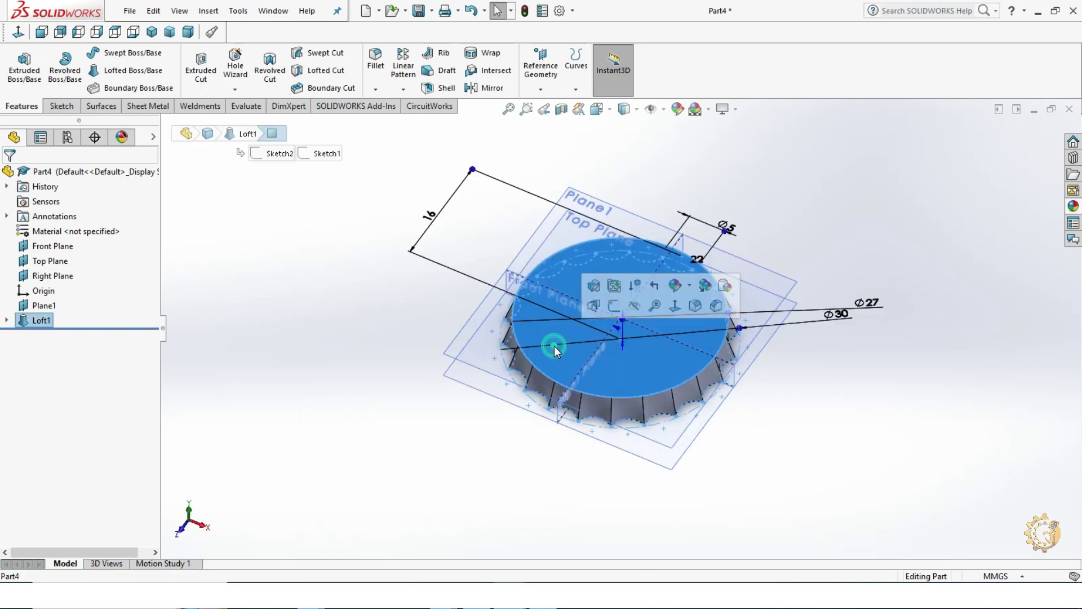
# Step: Start a sketch on the loft's top face and convert its crimped outline into sketch geometry
pyautogui.click(61, 109)
pyautogui.click(26, 74)
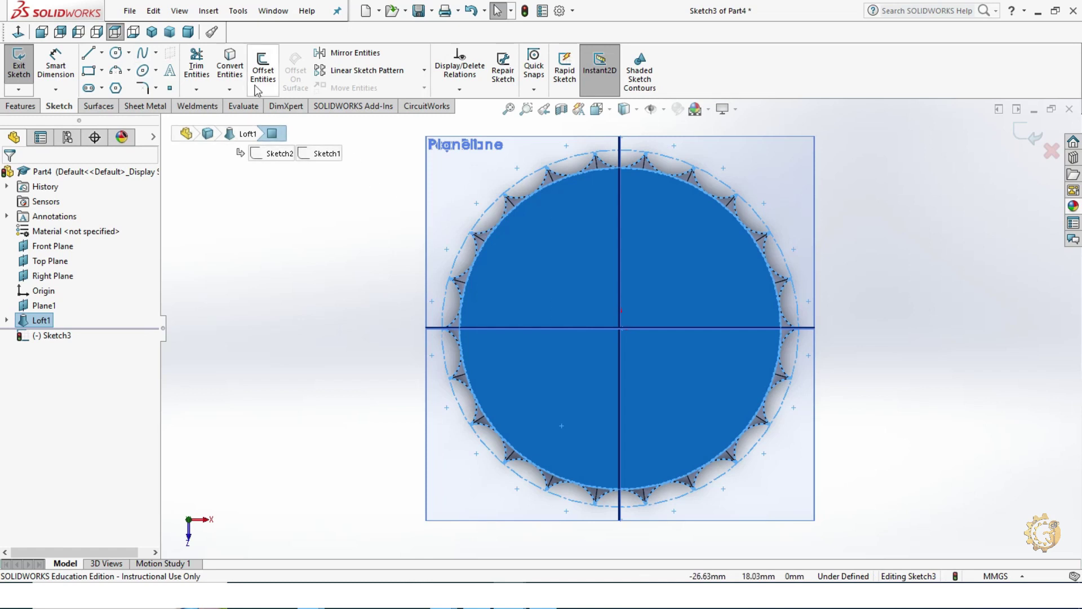
pyautogui.click(230, 65)
# Step: Extrude the converted crimped outline 3 mm as Boss-Extrude1 to form the solid top
pyautogui.click(21, 106)
pyautogui.click(24, 68)
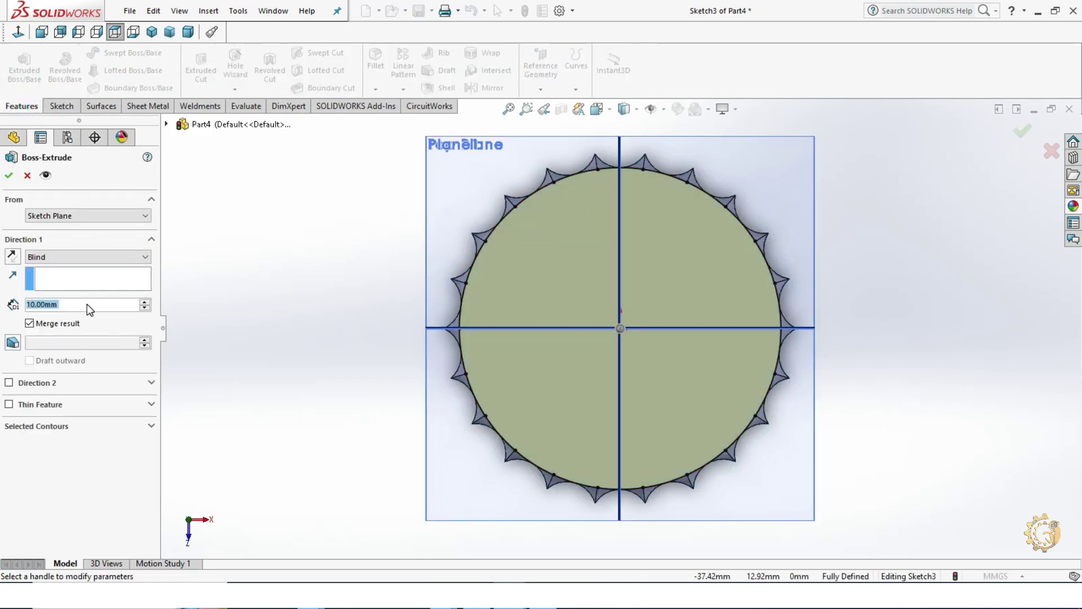
pyautogui.write('3')
pyautogui.press('Return')
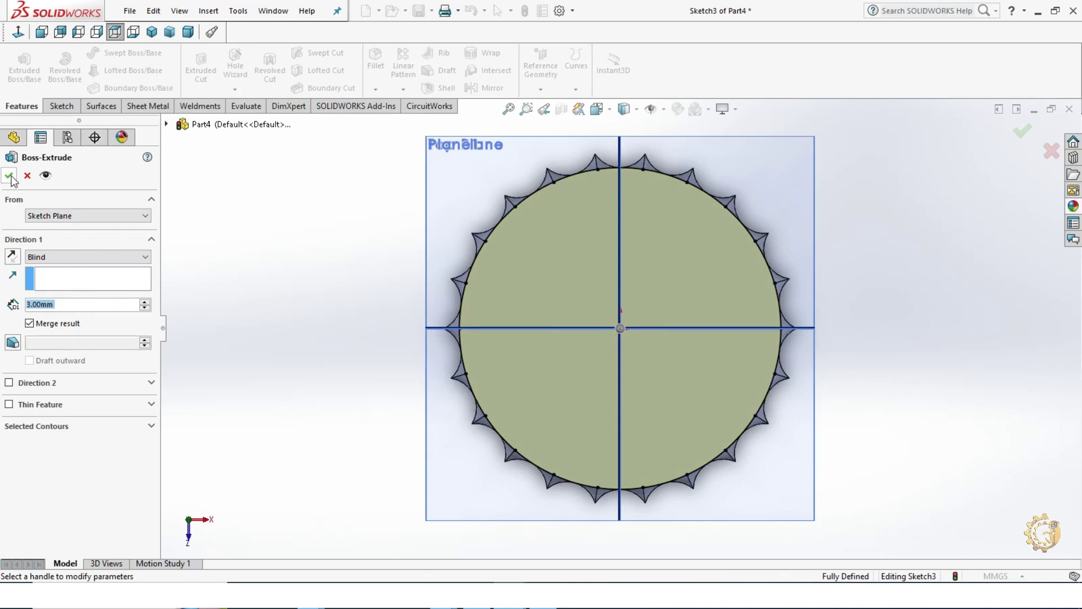
pyautogui.click(9, 177)
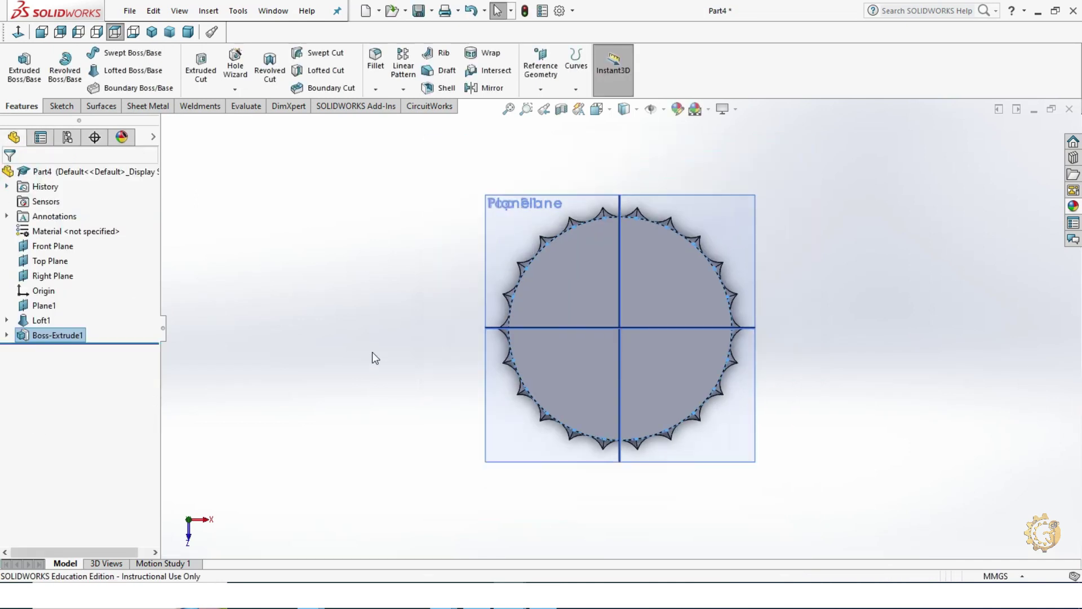
# Step: Add a 3 mm Fillet1 to the cap's top circular edge, then view the underside
pyautogui.moveTo(392, 191); pyautogui.dragTo(389, 235, button='middle')
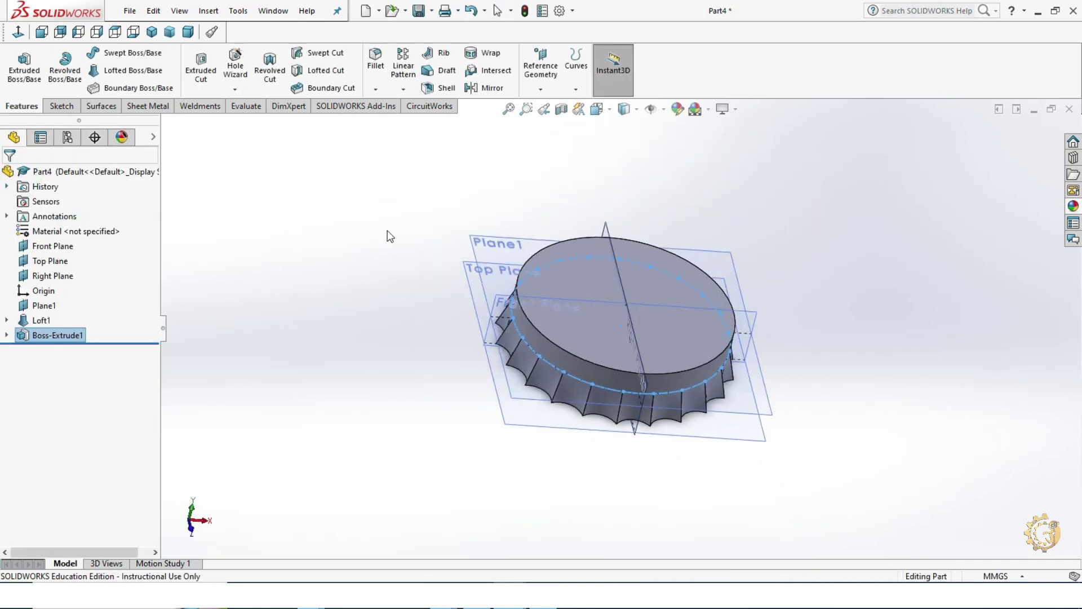
pyautogui.click(376, 67)
pyautogui.click(530, 324)
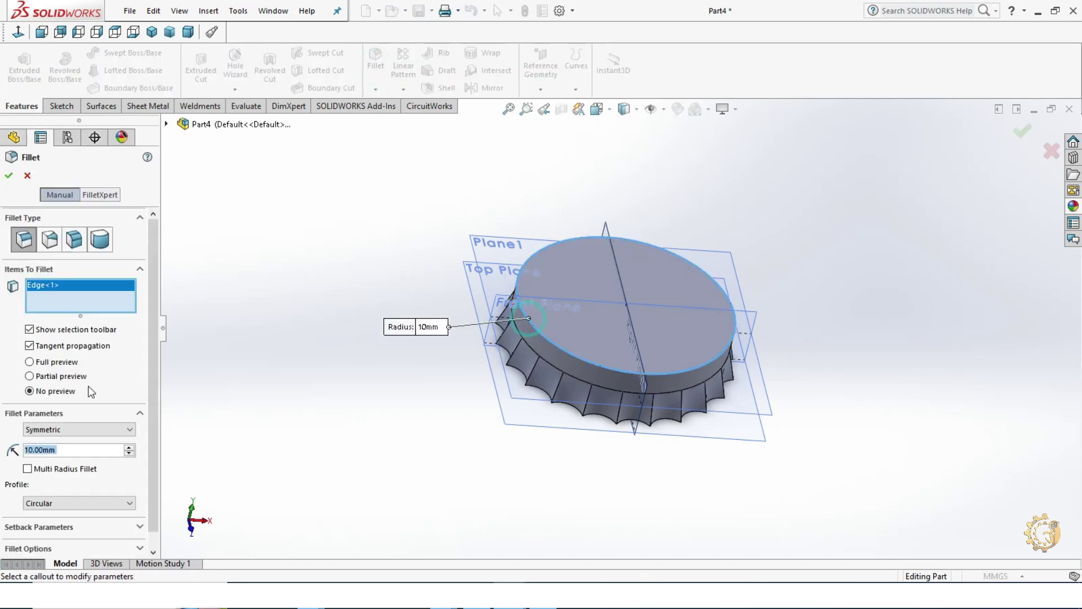
pyautogui.write('3')
pyautogui.press('Return')
pyautogui.click(10, 182)
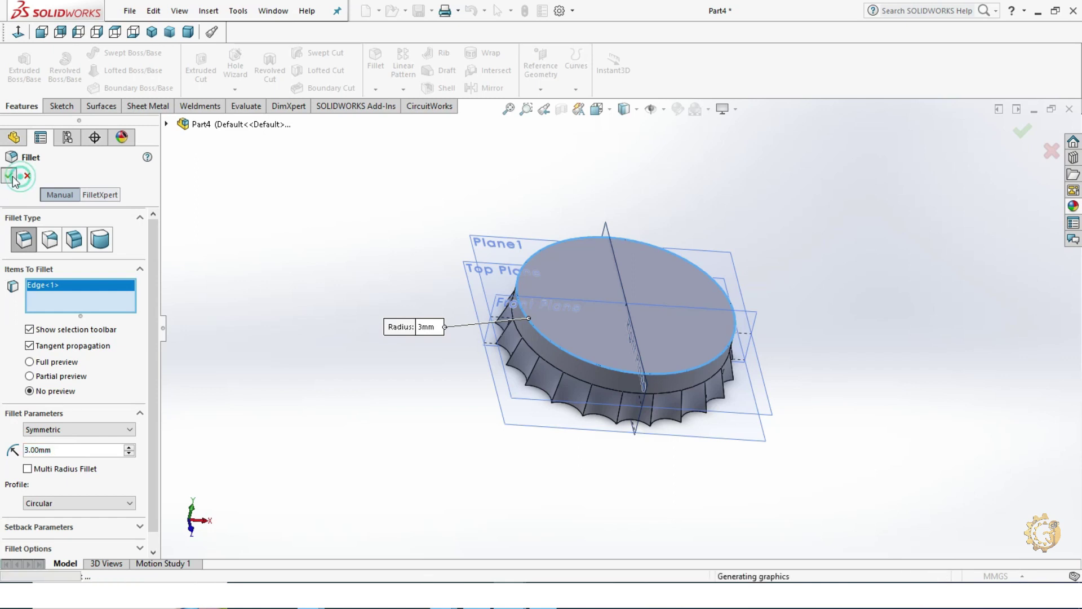
pyautogui.moveTo(374, 418)
pyautogui.mouseDown(button='middle')
pyautogui.moveTo(355, 453)
pyautogui.moveTo(357, 176)
pyautogui.moveTo(622, 324)
pyautogui.moveTo(630, 309)
pyautogui.mouseUp(button='middle')
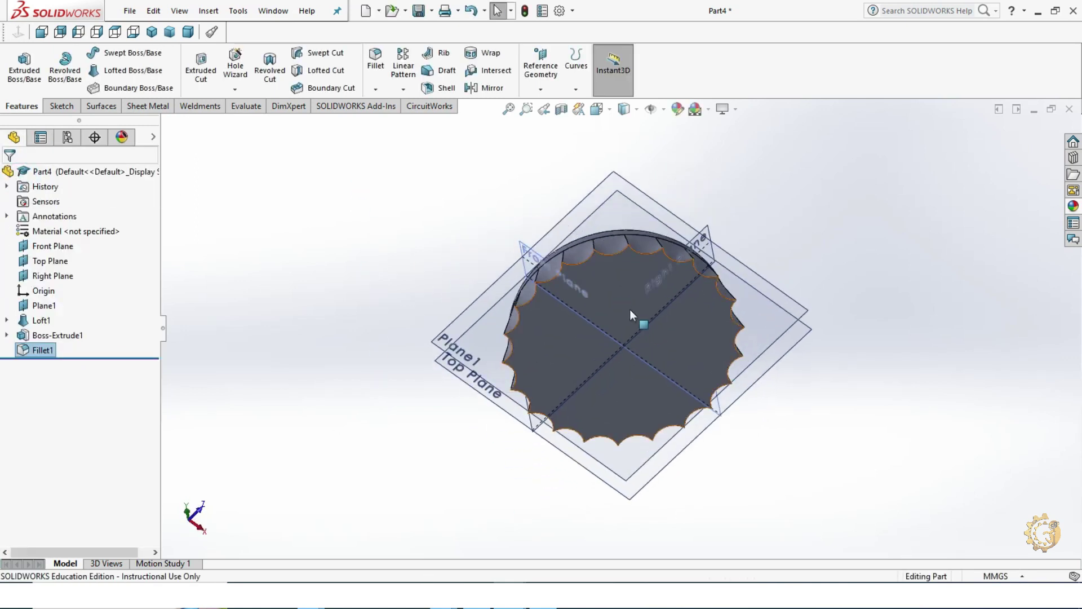
# Step: Shell the cap to a 0.25 mm wall open at the underside, and hide the reference planes
pyautogui.click(625, 284)
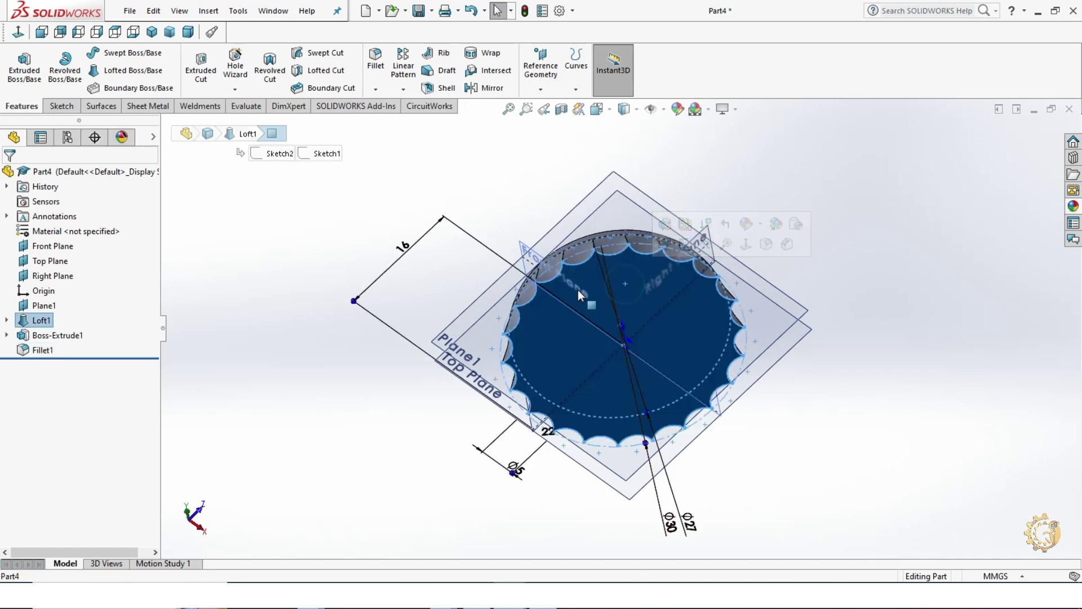
pyautogui.click(437, 89)
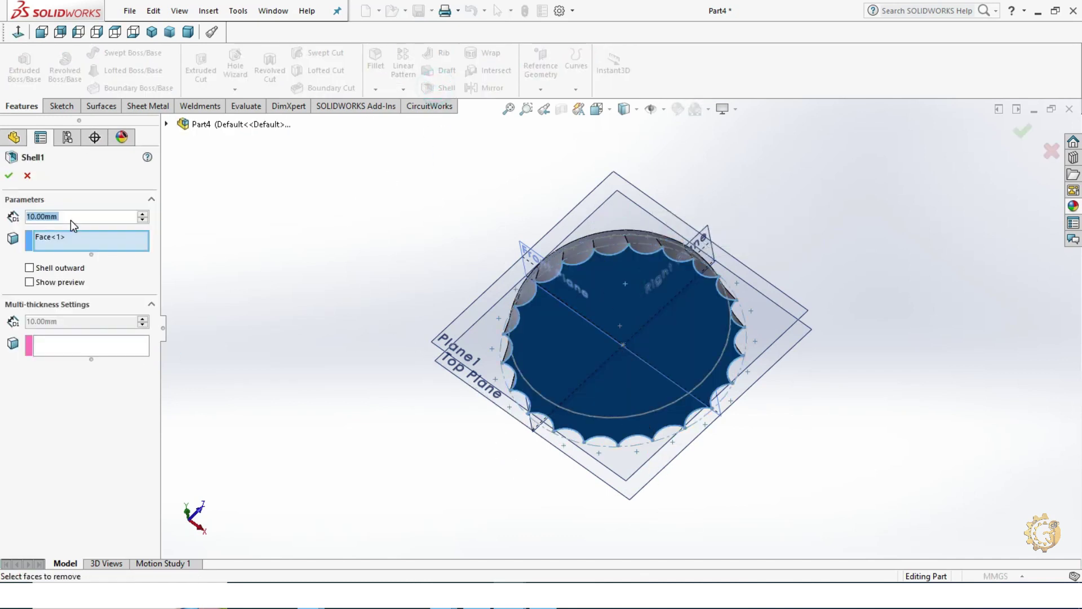
pyautogui.write('1.')
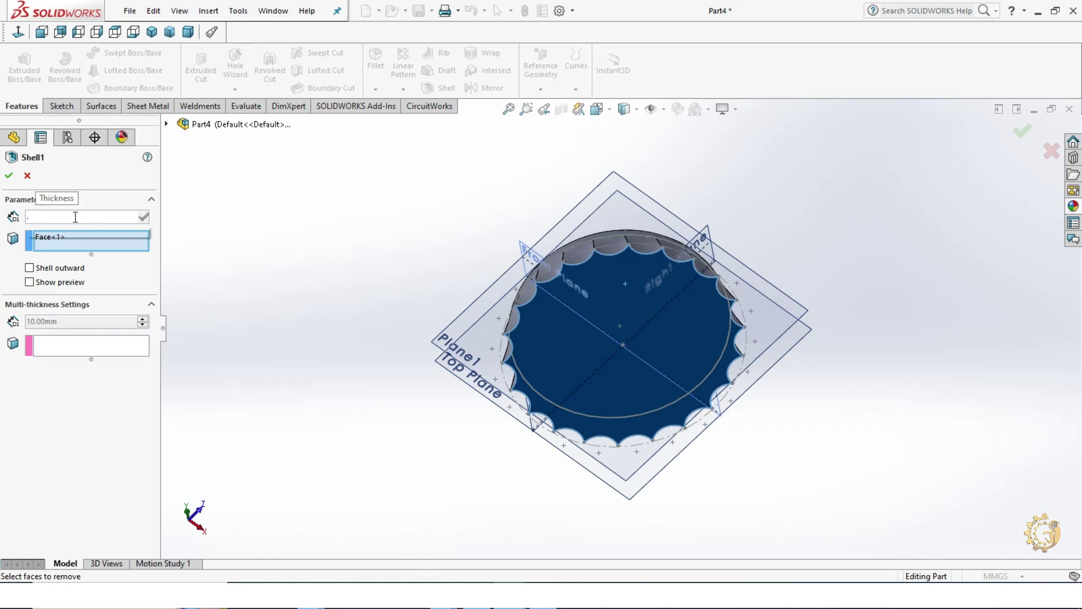
pyautogui.write('25mm')
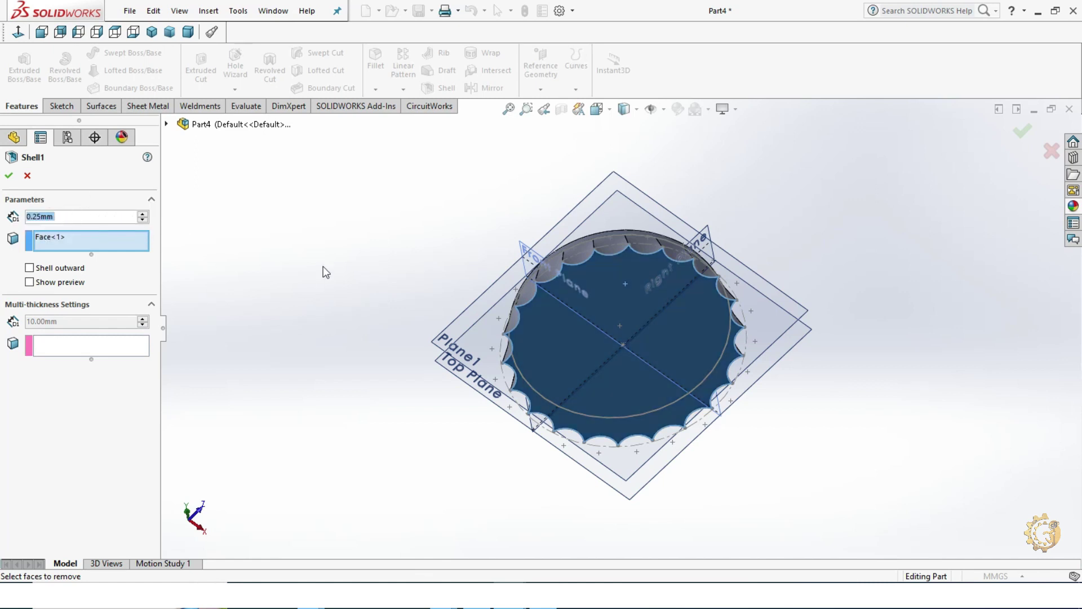
pyautogui.click(8, 175)
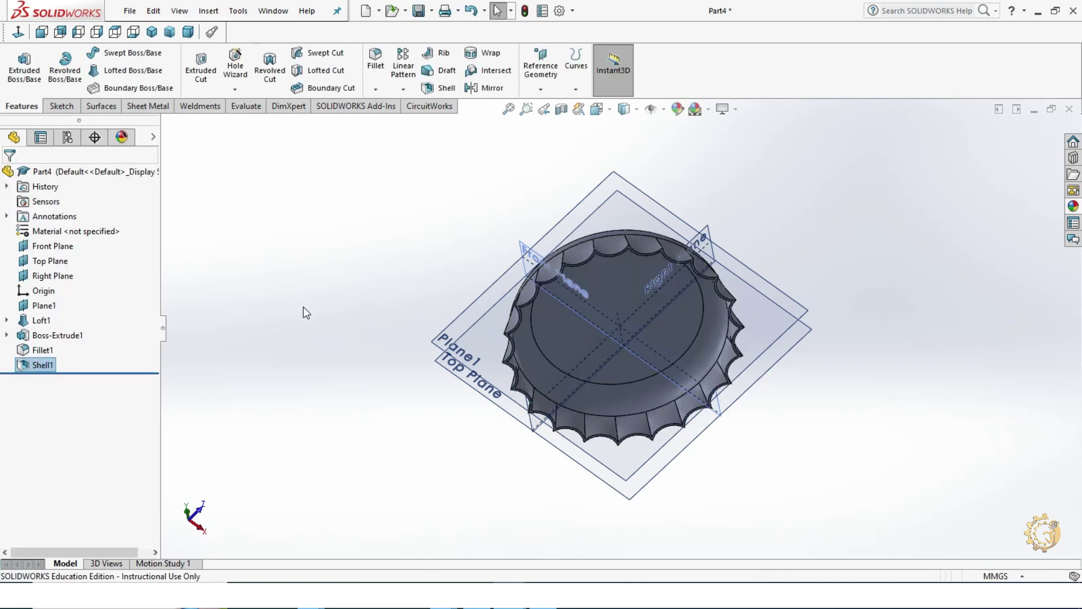
pyautogui.moveTo(304, 307); pyautogui.dragTo(316, 222, button='middle')
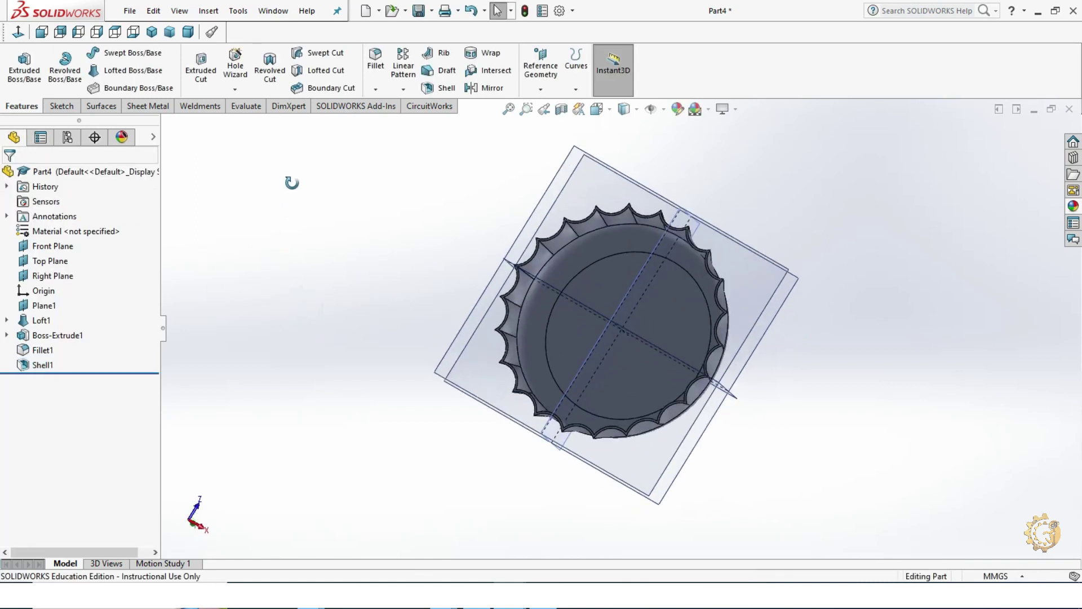
pyautogui.click(651, 110)
pyautogui.moveTo(564, 237)
pyautogui.mouseDown(button='middle')
pyautogui.moveTo(557, 150)
pyautogui.moveTo(720, 295)
pyautogui.moveTo(572, 215)
pyautogui.moveTo(570, 418)
pyautogui.moveTo(599, 309)
pyautogui.moveTo(580, 441)
pyautogui.moveTo(598, 474)
pyautogui.moveTo(722, 336)
pyautogui.mouseUp(button='middle')
# Step: Apply the Coca-Cola image as a texture on the cap's top face
pyautogui.click(631, 316)
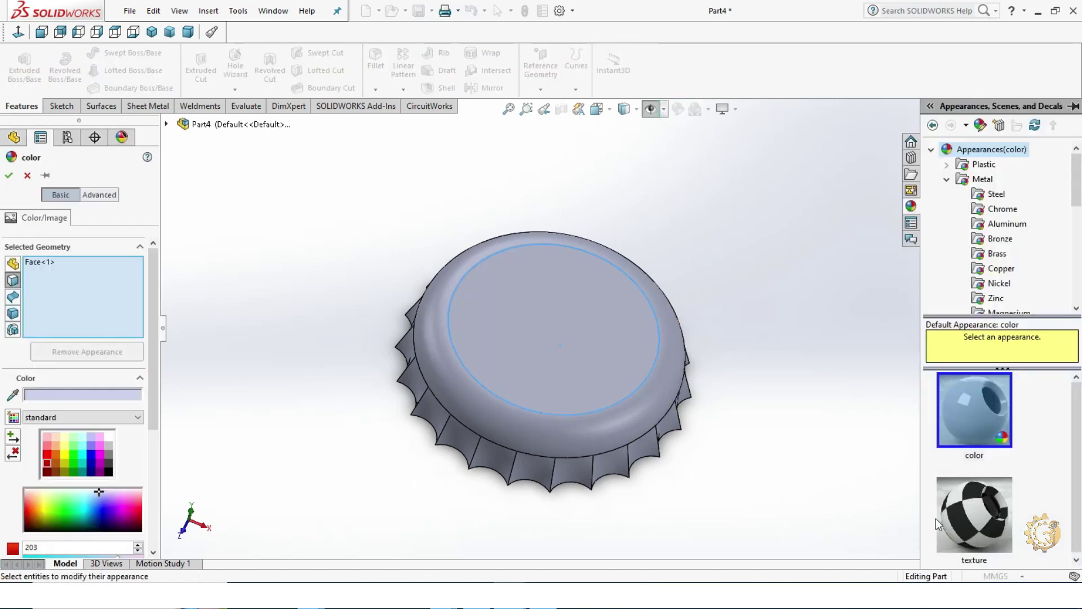
pyautogui.click(994, 495)
pyautogui.moveTo(766, 463)
pyautogui.mouseDown(button='middle')
pyautogui.moveTo(732, 392)
pyautogui.moveTo(715, 424)
pyautogui.mouseUp(button='middle')
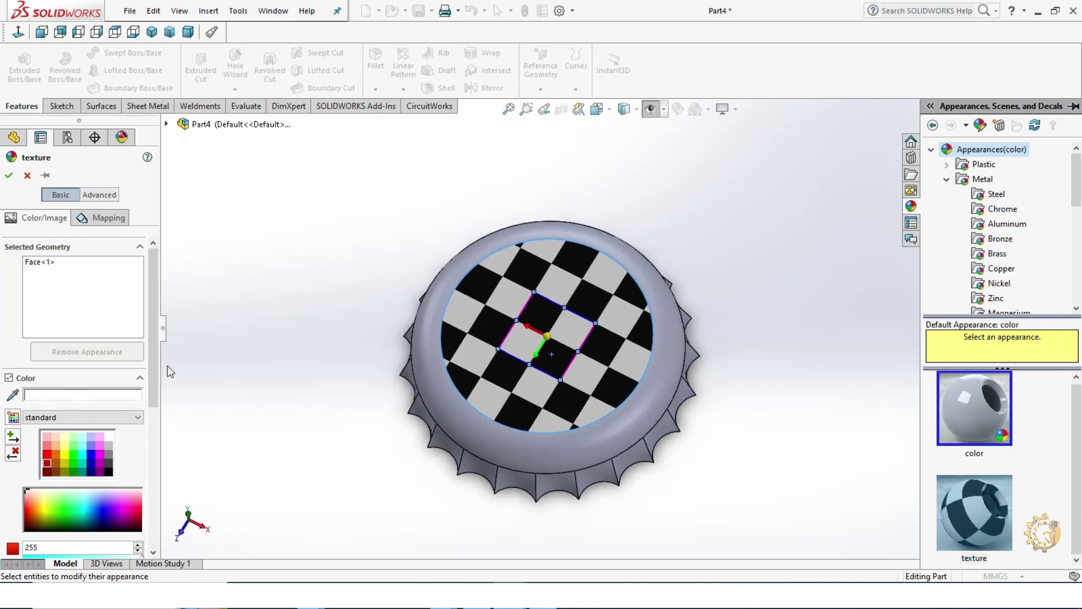
pyautogui.moveTo(152, 373); pyautogui.dragTo(154, 476)
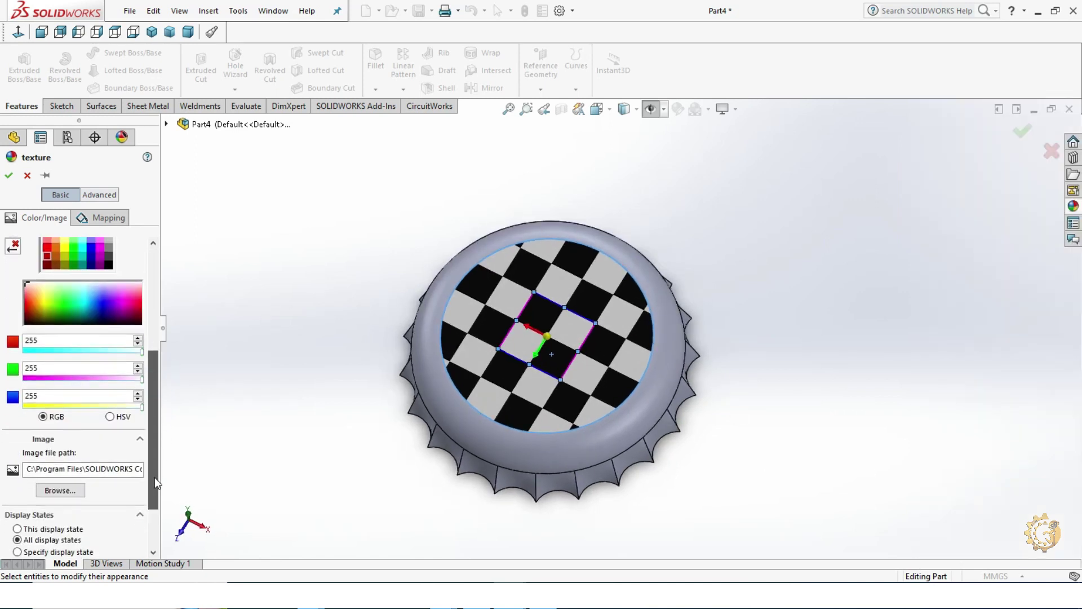
pyautogui.click(71, 492)
pyautogui.click(173, 148)
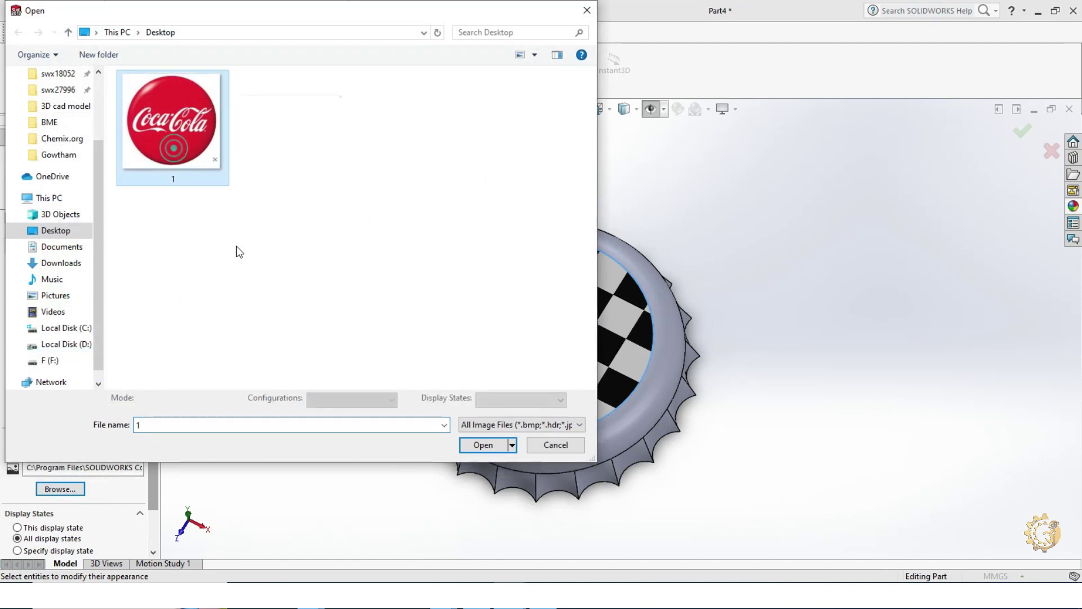
pyautogui.click(478, 444)
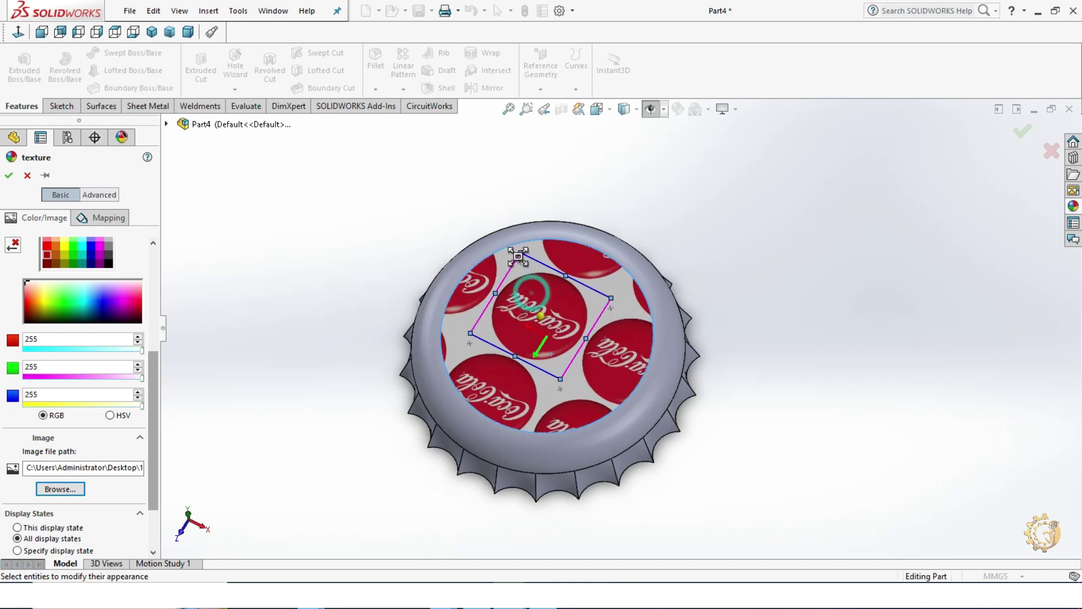
# Step: Stretch and centre the Coca-Cola decal to cover the top disc, then accept it
pyautogui.moveTo(531, 293); pyautogui.dragTo(509, 219)
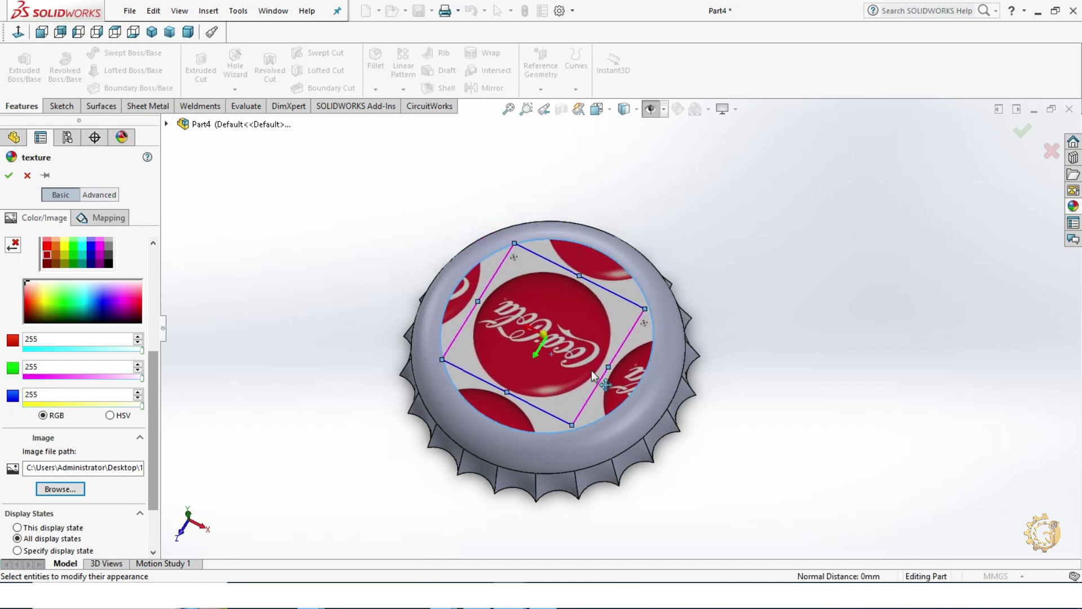
pyautogui.moveTo(586, 352); pyautogui.dragTo(599, 386)
pyautogui.moveTo(649, 321); pyautogui.dragTo(687, 310)
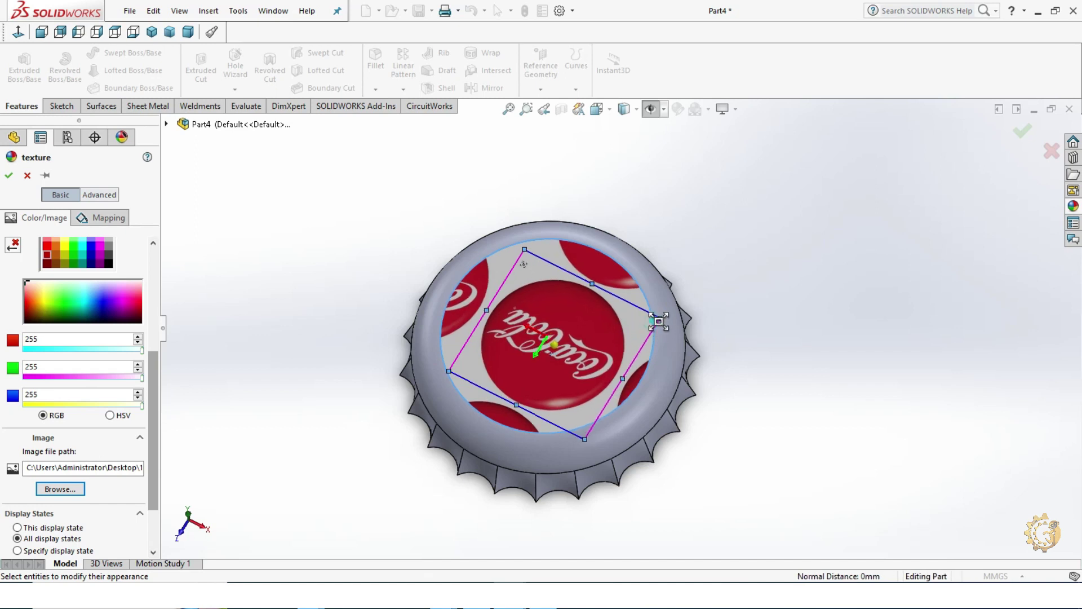
pyautogui.moveTo(448, 369); pyautogui.dragTo(410, 372)
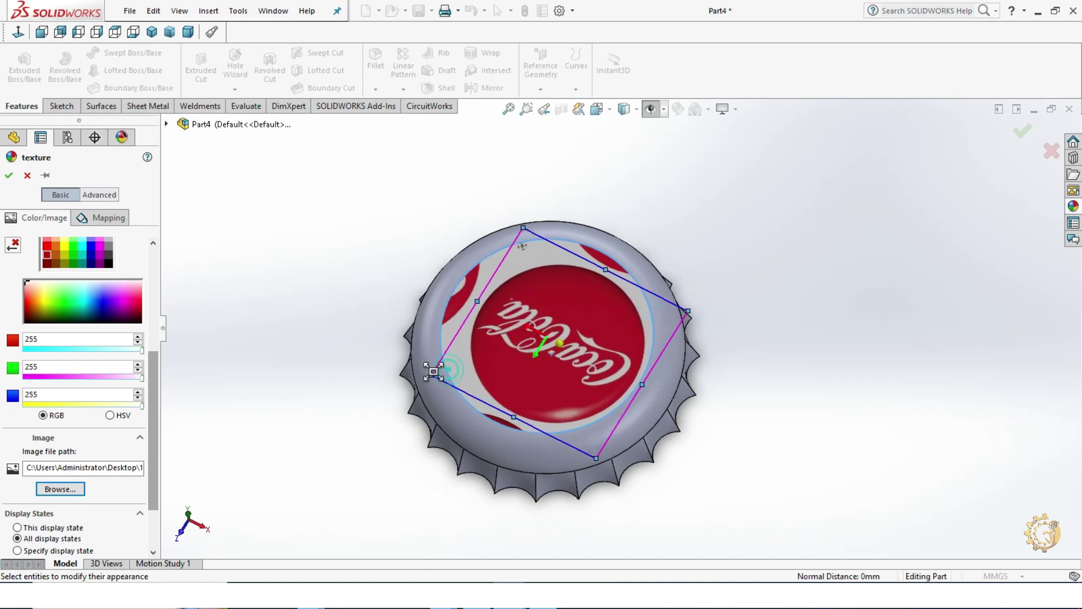
pyautogui.moveTo(514, 375); pyautogui.dragTo(514, 359)
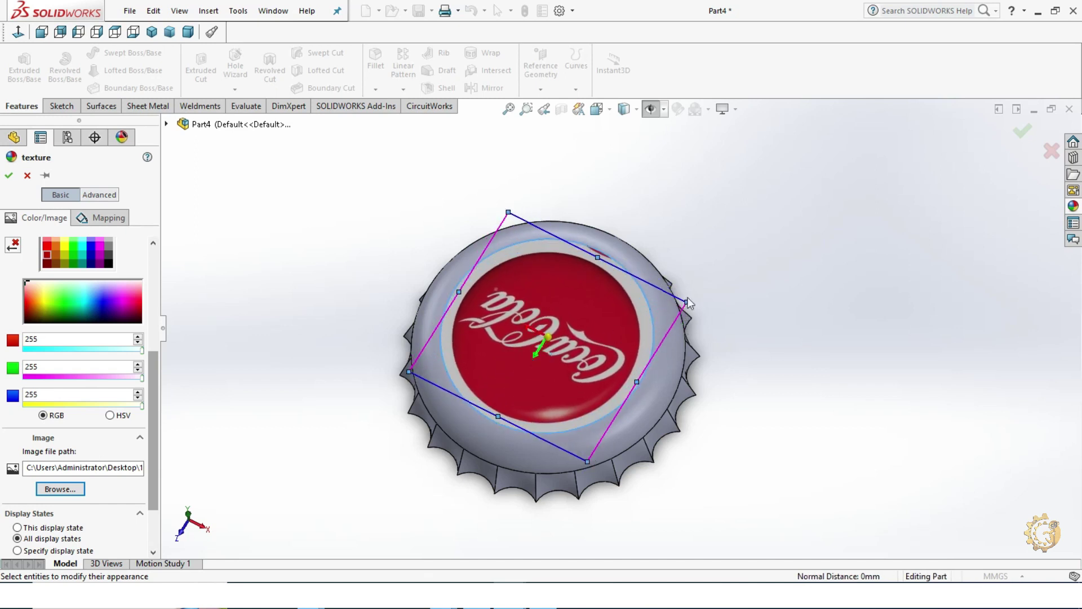
pyautogui.moveTo(686, 304); pyautogui.dragTo(708, 296)
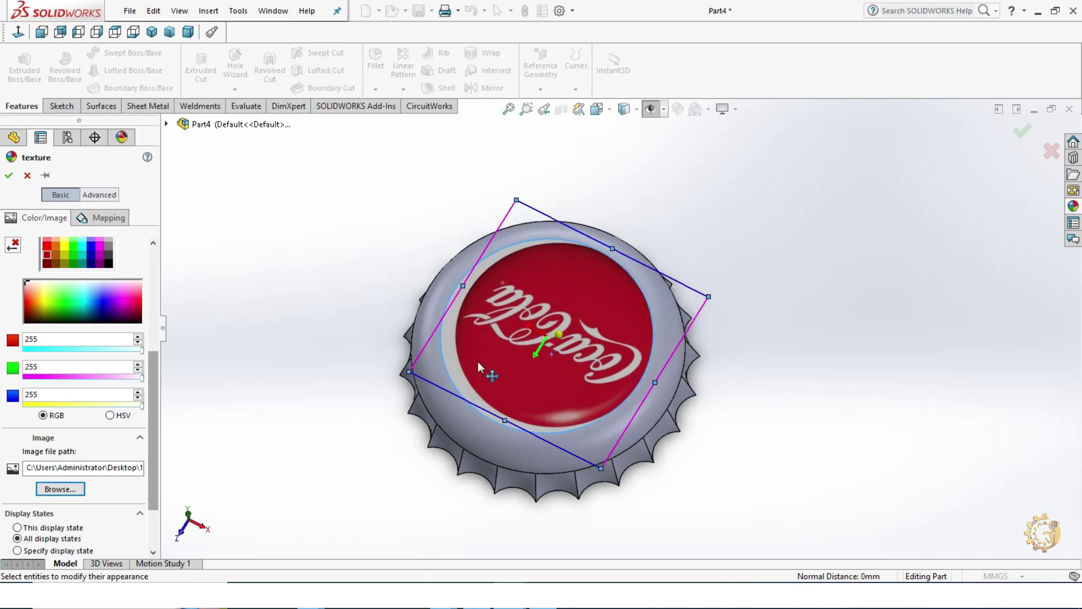
pyautogui.moveTo(409, 372); pyautogui.dragTo(394, 373)
pyautogui.moveTo(744, 395)
pyautogui.mouseDown(button='middle')
pyautogui.moveTo(739, 449)
pyautogui.moveTo(735, 300)
pyautogui.moveTo(561, 425)
pyautogui.moveTo(550, 477)
pyautogui.mouseUp(button='middle')
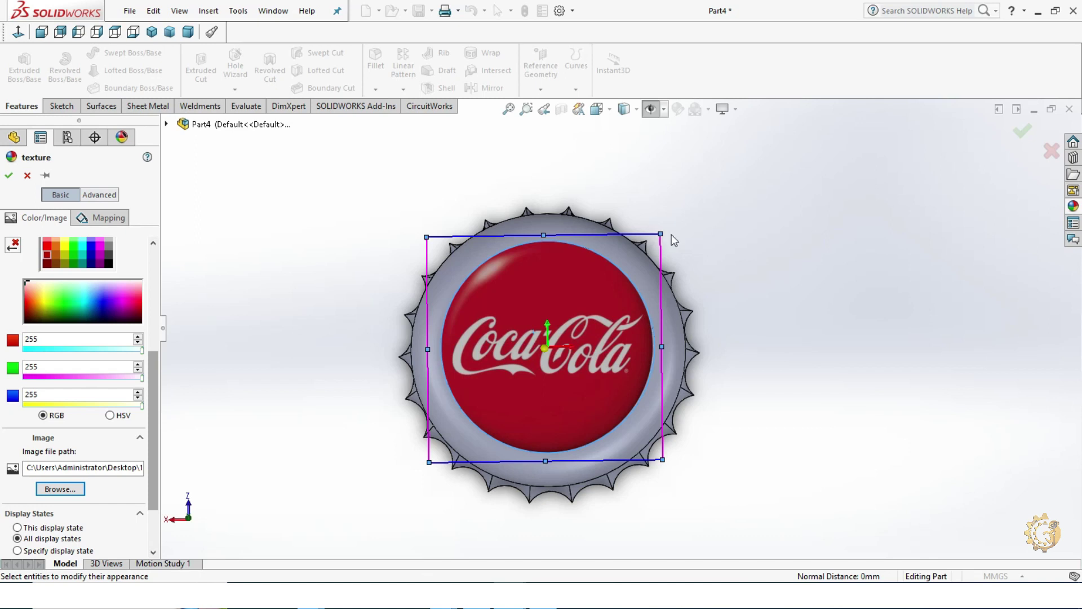
pyautogui.moveTo(661, 231); pyautogui.dragTo(662, 231)
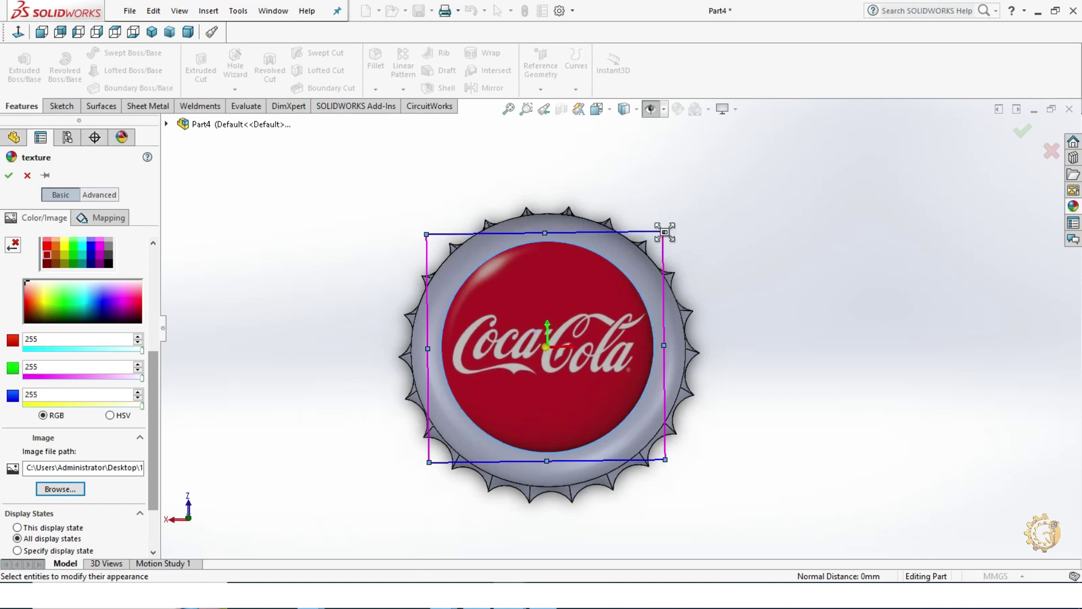
pyautogui.click(8, 176)
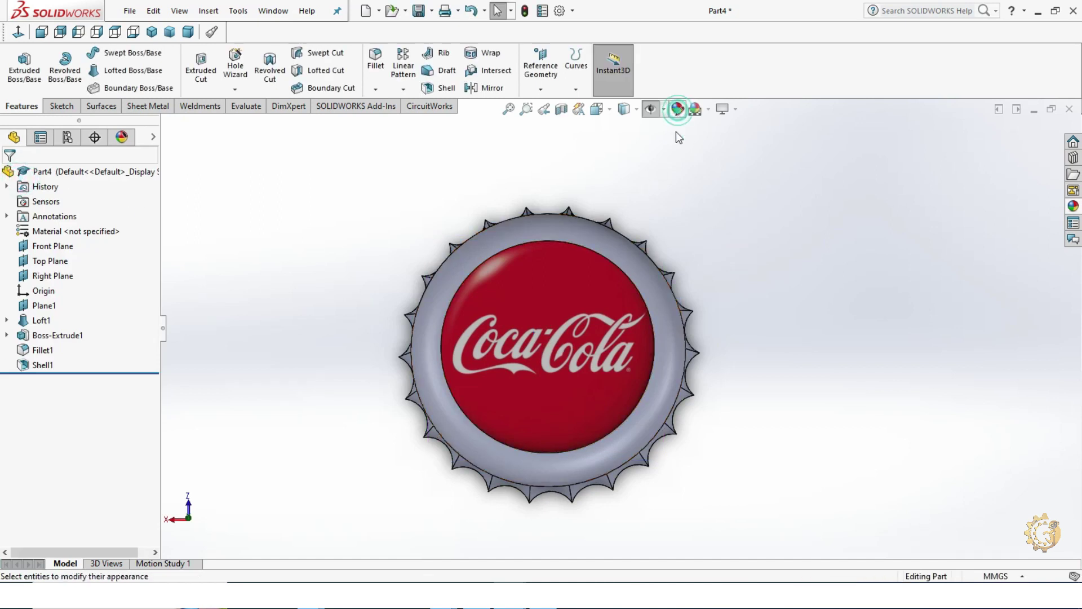
# Step: Colour the entire cap body medium red after comparing brighter and maroon shades
pyautogui.click(596, 312)
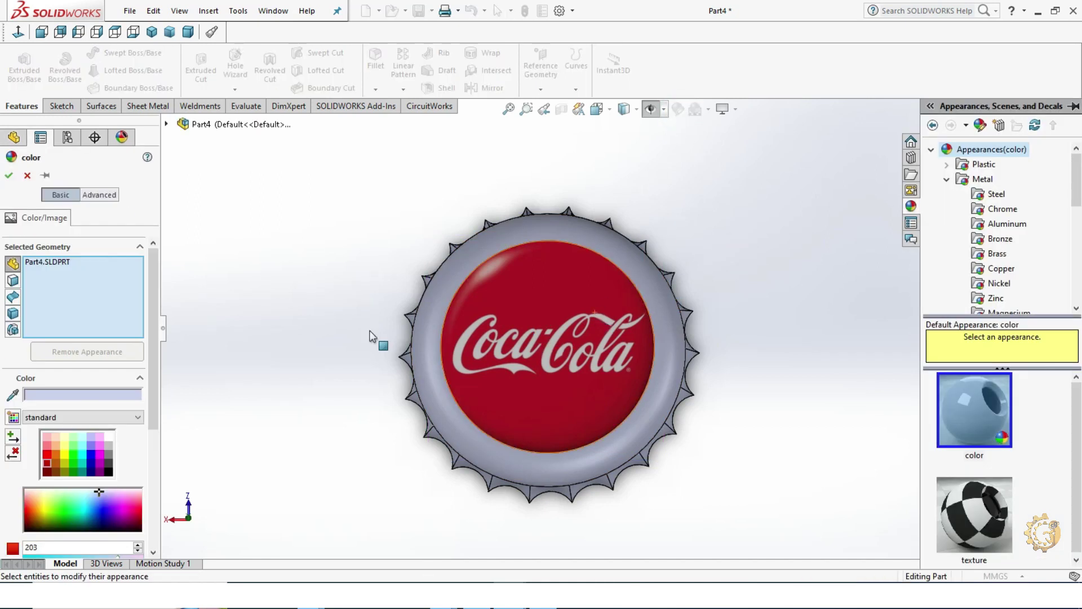
pyautogui.click(49, 465)
pyautogui.moveTo(329, 323)
pyautogui.mouseDown(button='middle')
pyautogui.moveTo(292, 171)
pyautogui.moveTo(326, 253)
pyautogui.moveTo(300, 333)
pyautogui.moveTo(323, 188)
pyautogui.moveTo(316, 265)
pyautogui.mouseUp(button='middle')
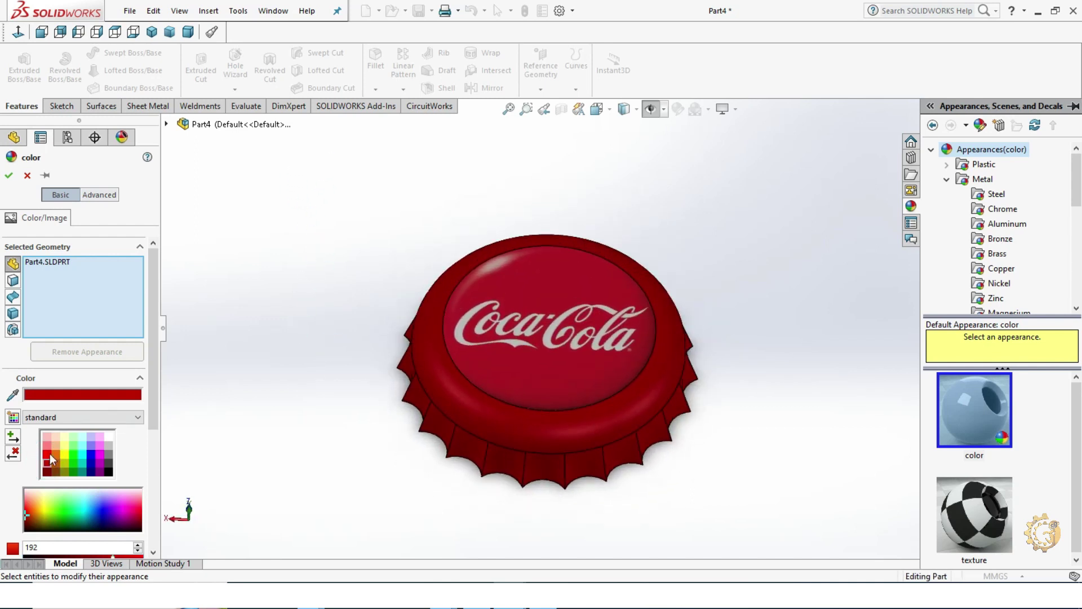
pyautogui.click(49, 455)
pyautogui.moveTo(472, 309); pyautogui.dragTo(436, 379, button='middle')
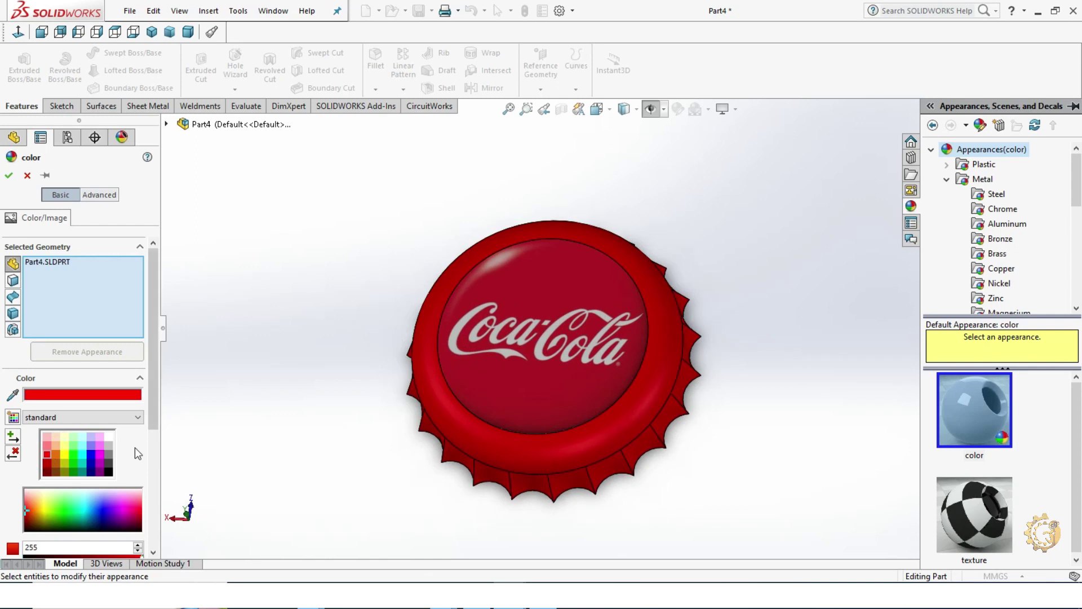
pyautogui.click(49, 466)
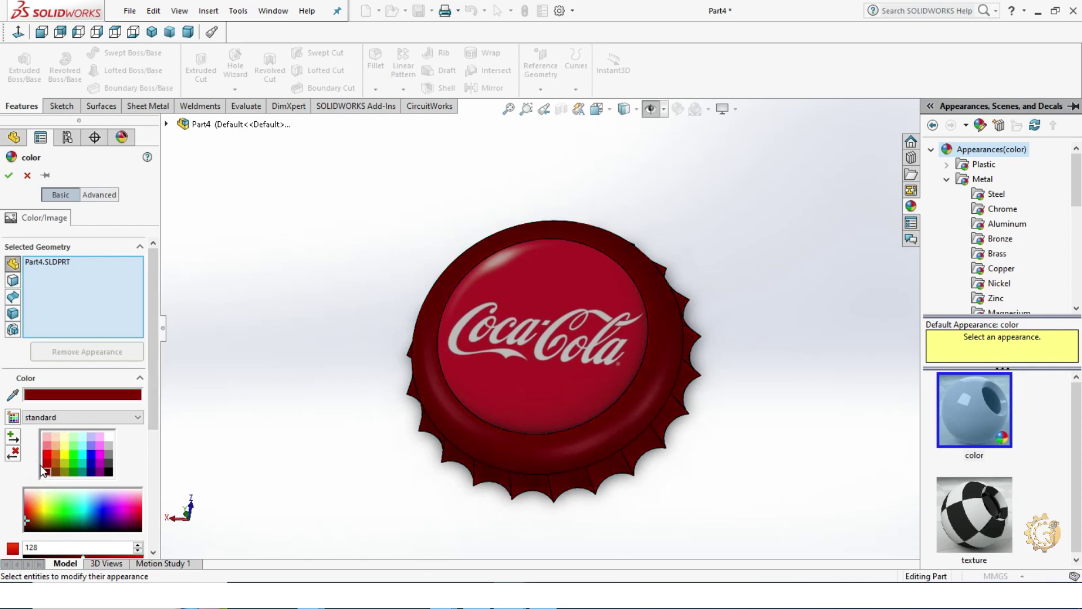
pyautogui.click(48, 462)
pyautogui.moveTo(267, 350)
pyautogui.mouseDown(button='middle')
pyautogui.moveTo(350, 193)
pyautogui.moveTo(292, 273)
pyautogui.moveTo(243, 253)
pyautogui.moveTo(350, 181)
pyautogui.moveTo(389, 283)
pyautogui.moveTo(616, 257)
pyautogui.moveTo(567, 162)
pyautogui.moveTo(553, 268)
pyautogui.moveTo(510, 184)
pyautogui.moveTo(558, 255)
pyautogui.moveTo(647, 294)
pyautogui.moveTo(745, 150)
pyautogui.mouseUp(button='middle')
pyautogui.click(9, 176)
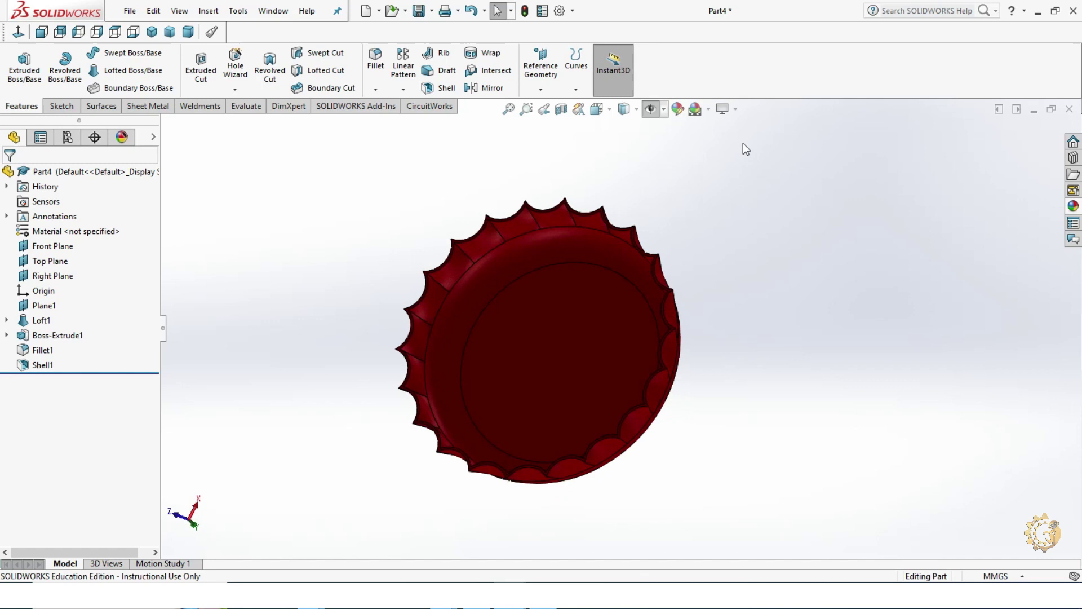
# Step: Set the scene background to Plain White
pyautogui.click(708, 109)
pyautogui.click(726, 143)
pyautogui.moveTo(822, 301)
pyautogui.mouseDown(button='middle')
pyautogui.moveTo(686, 316)
pyautogui.moveTo(672, 197)
pyautogui.moveTo(652, 285)
pyautogui.moveTo(724, 276)
pyautogui.moveTo(679, 447)
pyautogui.moveTo(715, 296)
pyautogui.moveTo(802, 256)
pyautogui.moveTo(829, 203)
pyautogui.mouseUp(button='middle')
pyautogui.scroll(-2, 552, 338)
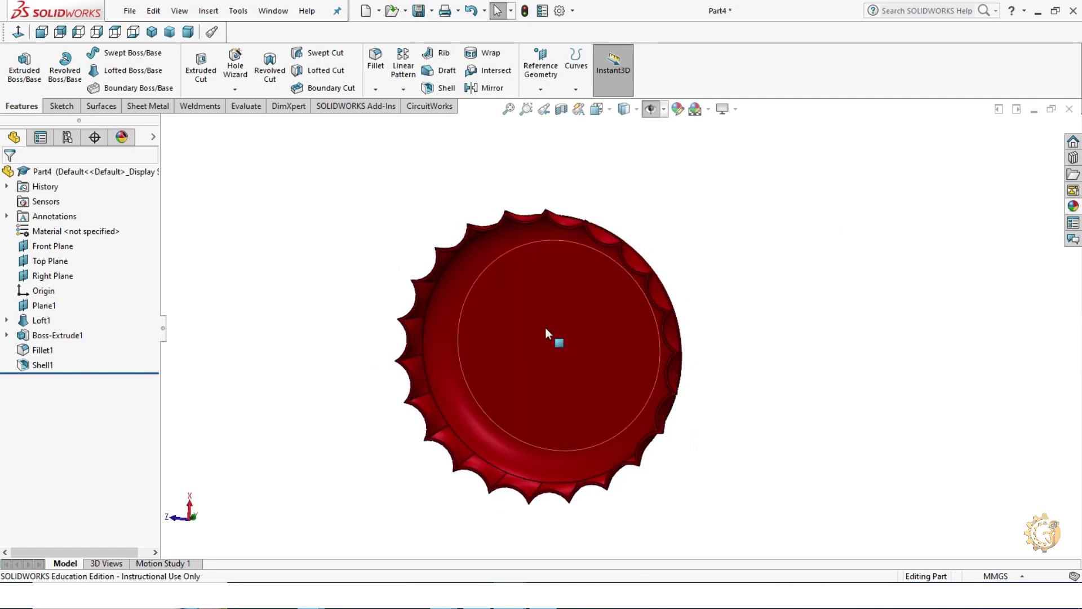
pyautogui.scroll(-5, 552, 235)
# Step: Orbit to the underside and select the Shell1 inner faces of the cap
pyautogui.moveTo(552, 238)
pyautogui.mouseDown(button='middle')
pyautogui.moveTo(596, 170)
pyautogui.moveTo(594, 197)
pyautogui.mouseUp(button='middle')
pyautogui.click(593, 198)
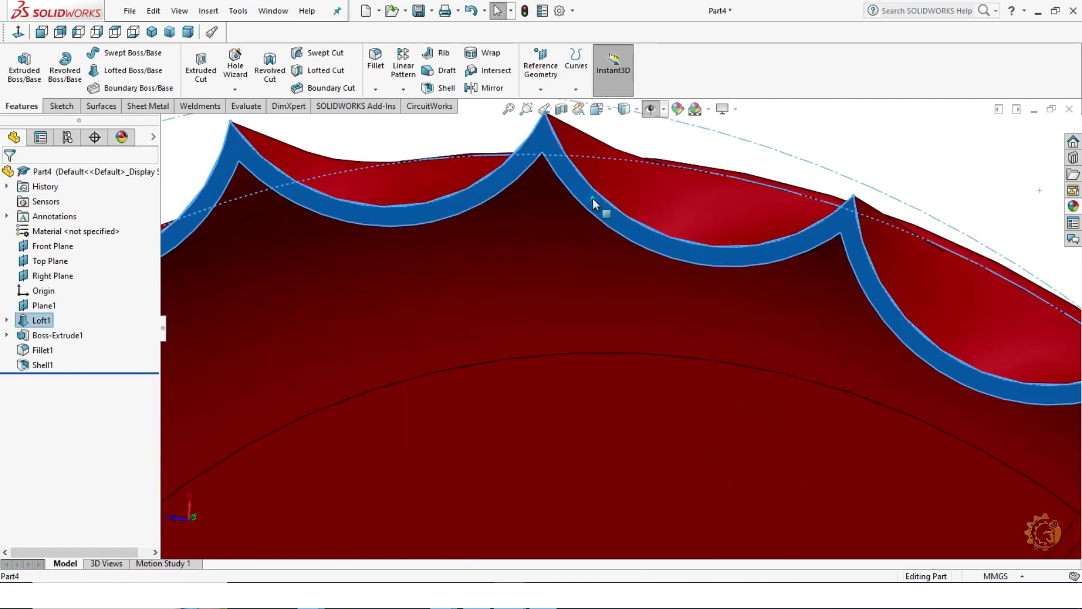
pyautogui.scroll(3, 556, 303)
pyautogui.click(556, 303)
pyautogui.scroll(5, 592, 395)
pyautogui.scroll(-4, 522, 347)
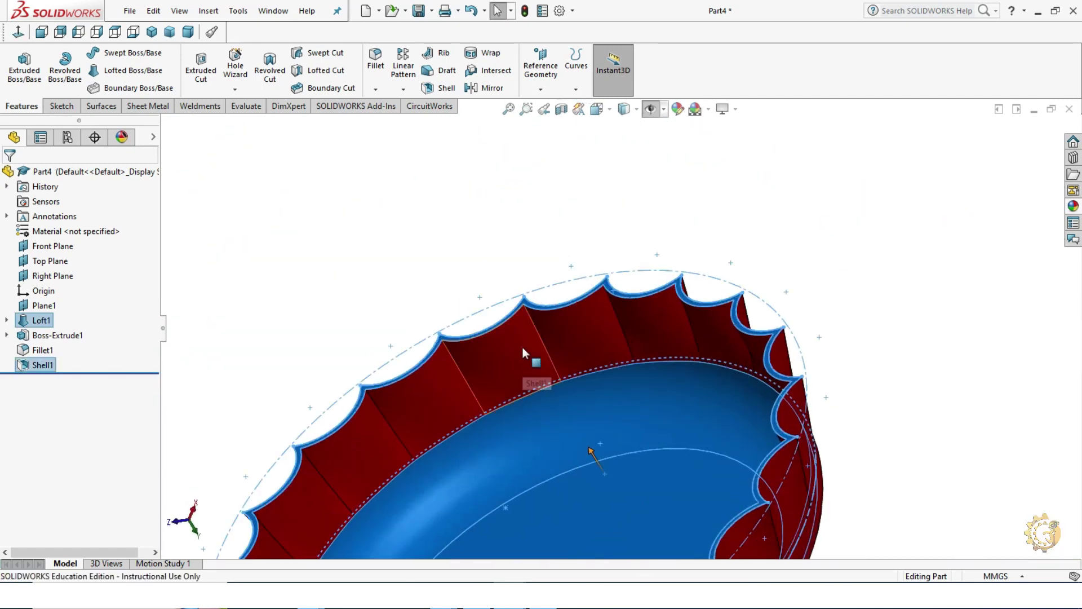
pyautogui.scroll(4, 457, 369)
pyautogui.scroll(-1, 451, 417)
# Step: Add the remaining inner face of the cap to the selection and check it from an oblique view
pyautogui.moveTo(430, 490)
pyautogui.mouseDown(button='middle')
pyautogui.moveTo(541, 398)
pyautogui.moveTo(716, 471)
pyautogui.moveTo(600, 403)
pyautogui.mouseUp(button='middle')
pyautogui.scroll(-3, 541, 398)
pyautogui.scroll(3, 538, 428)
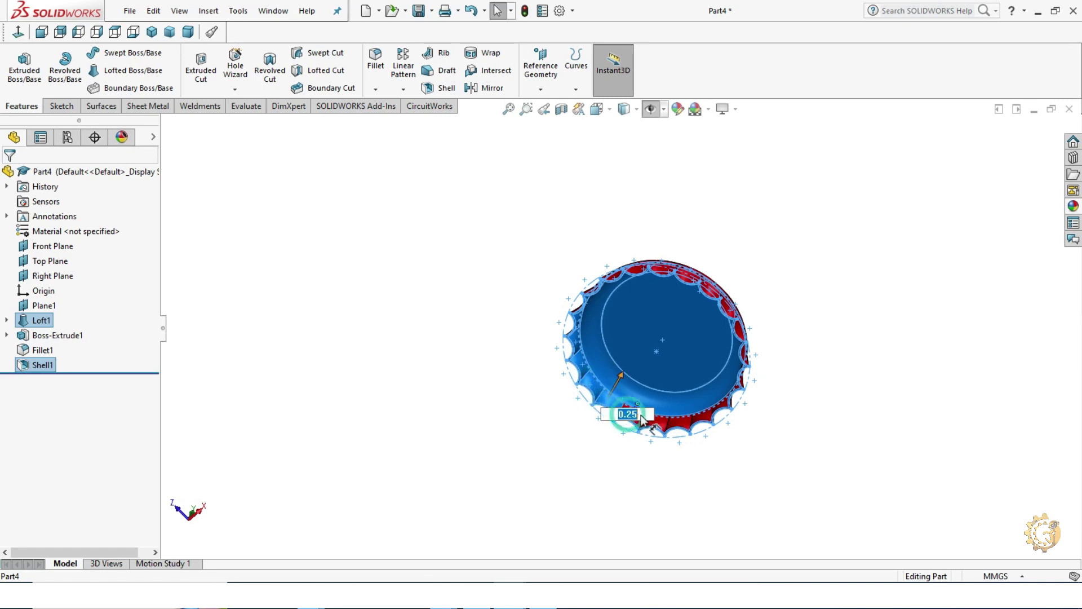
pyautogui.click(671, 428)
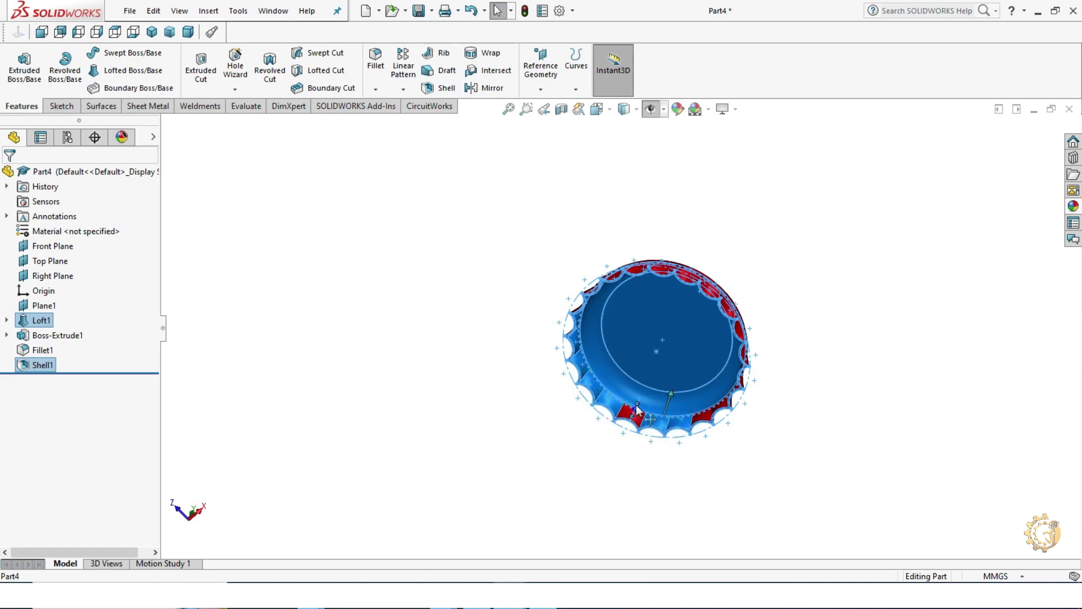
pyautogui.scroll(-5, 637, 408)
pyautogui.scroll(5, 914, 353)
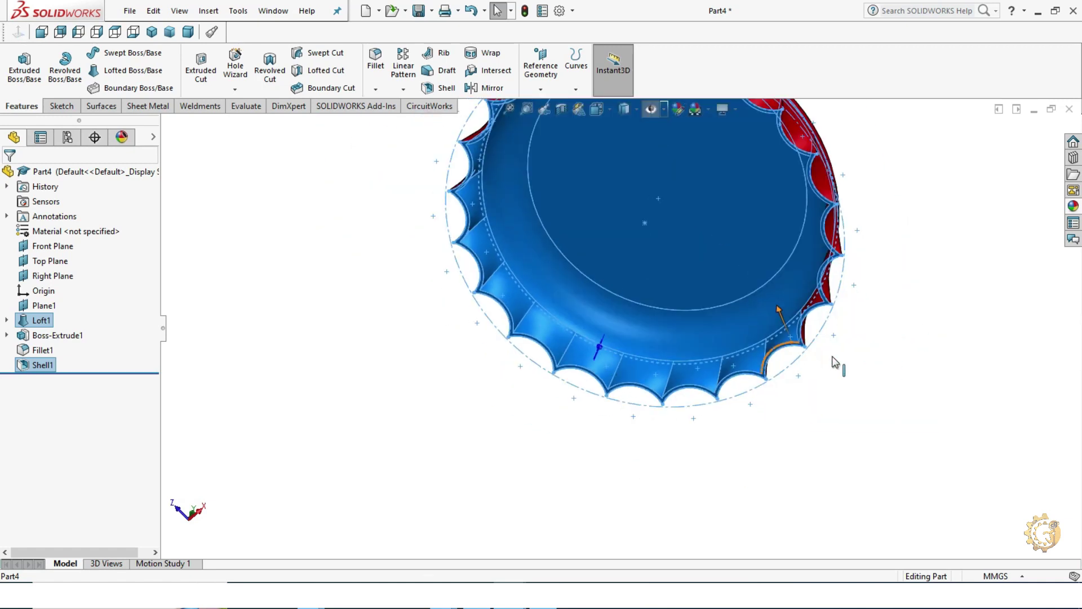
pyautogui.moveTo(834, 362); pyautogui.dragTo(779, 305, button='middle')
pyautogui.moveTo(755, 247)
pyautogui.mouseDown(button='middle')
pyautogui.moveTo(760, 322)
pyautogui.moveTo(717, 180)
pyautogui.mouseUp(button='middle')
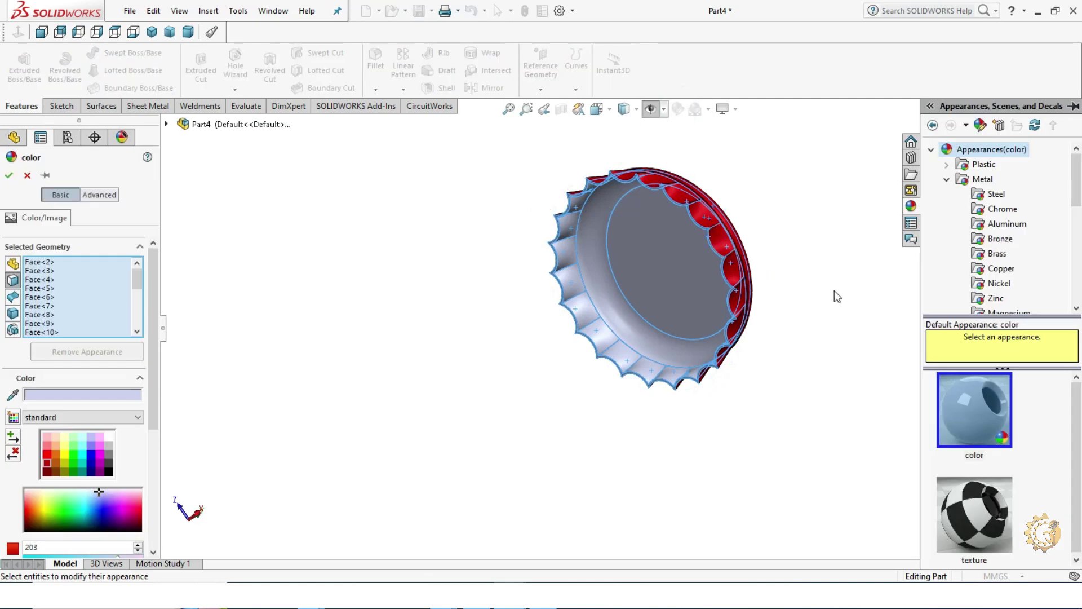
# Step: Apply polished aluminum from Metal > Aluminum to the cap's inner faces
pyautogui.click(998, 226)
pyautogui.click(974, 410)
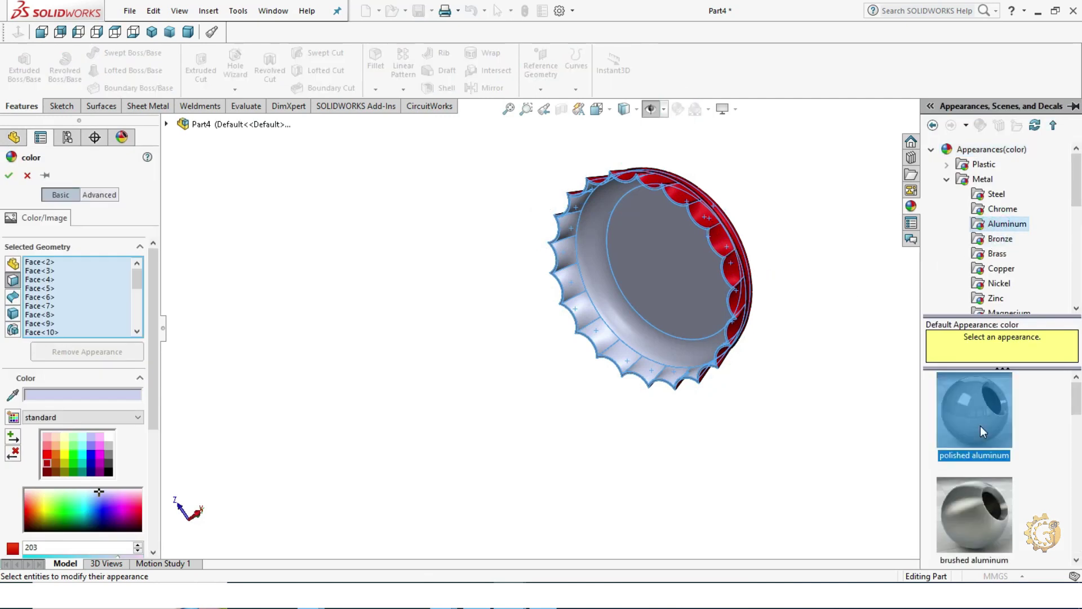
pyautogui.moveTo(734, 382)
pyautogui.mouseDown(button='middle')
pyautogui.moveTo(855, 255)
pyautogui.moveTo(836, 298)
pyautogui.mouseUp(button='middle')
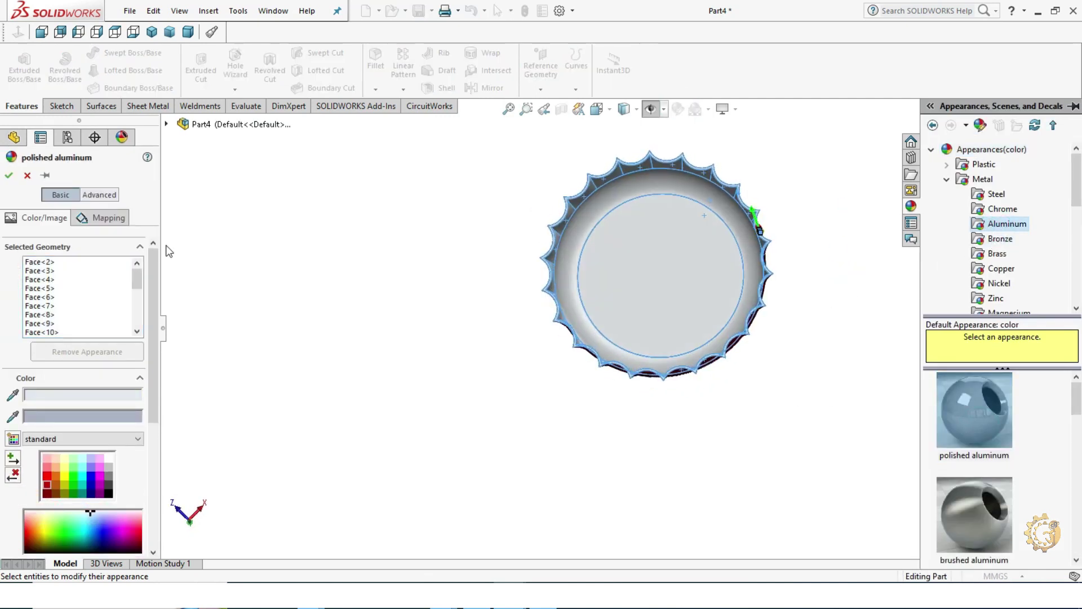
pyautogui.click(9, 175)
# Step: Orbit the finished cap to inspect its red top and all sides
pyautogui.moveTo(299, 249)
pyautogui.mouseDown(button='middle')
pyautogui.moveTo(236, 186)
pyautogui.moveTo(427, 324)
pyautogui.moveTo(355, 485)
pyautogui.mouseUp(button='middle')
pyautogui.moveTo(879, 193)
pyautogui.mouseDown(button='middle')
pyautogui.moveTo(805, 210)
pyautogui.moveTo(821, 326)
pyautogui.mouseUp(button='middle')
pyautogui.moveTo(608, 104)
pyautogui.mouseDown(button='middle')
pyautogui.moveTo(689, 386)
pyautogui.moveTo(878, 128)
pyautogui.mouseUp(button='middle')
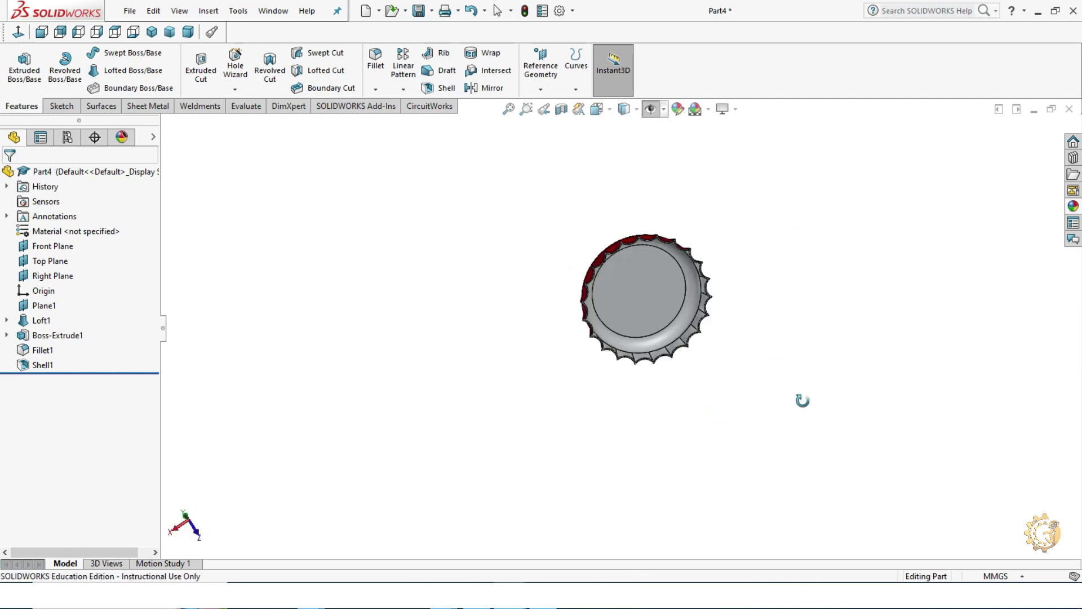
pyautogui.moveTo(792, 340)
pyautogui.mouseDown(button='middle')
pyautogui.moveTo(768, 201)
pyautogui.moveTo(633, 138)
pyautogui.moveTo(574, 448)
pyautogui.moveTo(587, 415)
pyautogui.moveTo(604, 435)
pyautogui.moveTo(577, 430)
pyautogui.moveTo(580, 401)
pyautogui.mouseUp(button='middle')
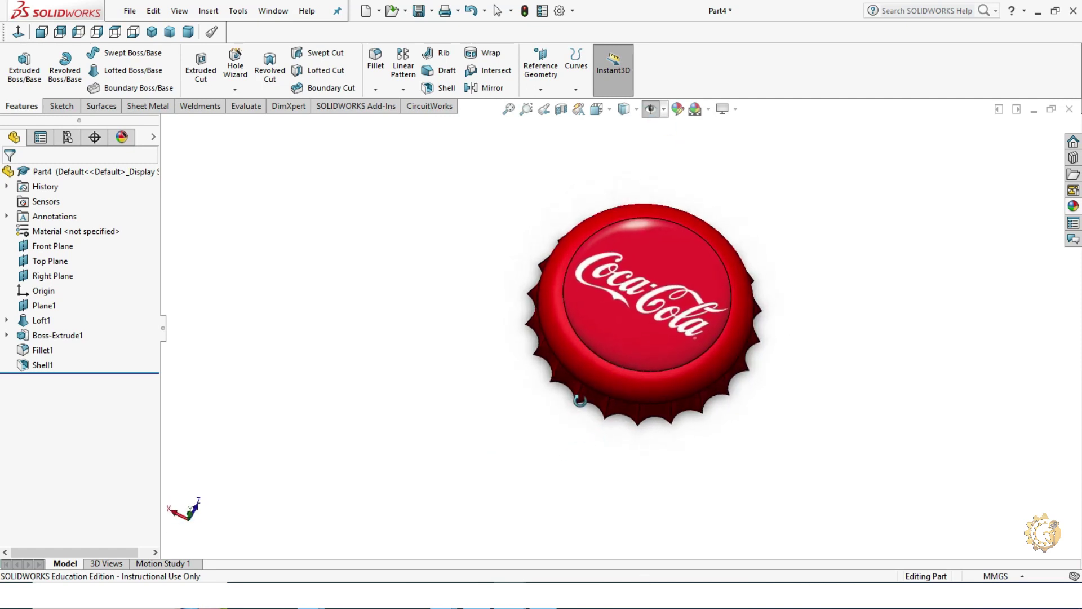
pyautogui.click(158, 36)
pyautogui.moveTo(489, 202)
pyautogui.mouseDown(button='middle')
pyautogui.moveTo(785, 167)
pyautogui.moveTo(611, 342)
pyautogui.moveTo(433, 152)
pyautogui.moveTo(662, 136)
pyautogui.moveTo(896, 373)
pyautogui.moveTo(669, 474)
pyautogui.moveTo(616, 473)
pyautogui.mouseUp(button='middle')
# Step: Play the cap's rotation animation in Motion Study 1
pyautogui.click(162, 562)
pyautogui.click(49, 549)
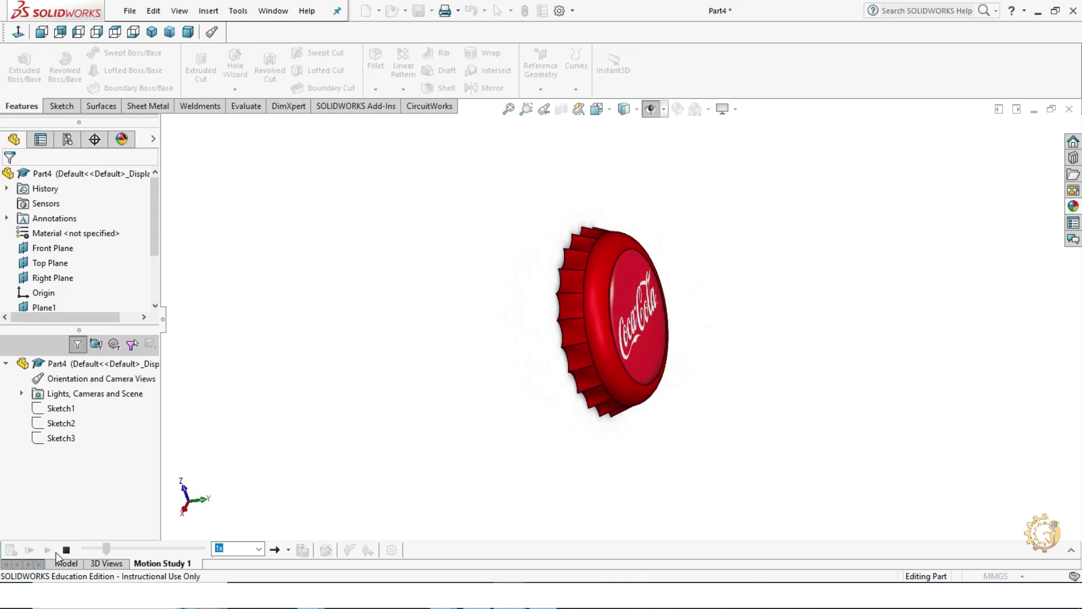